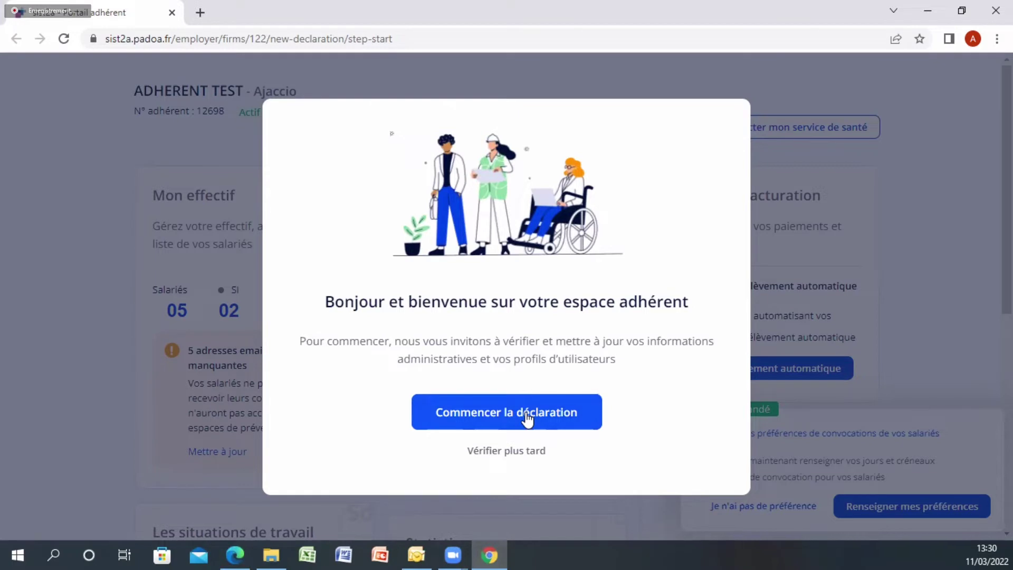
Begin the annual declaration, skip the occupational health intro video, and start Étape 1
{"action": "left_click", "coordinate": [526, 417]}
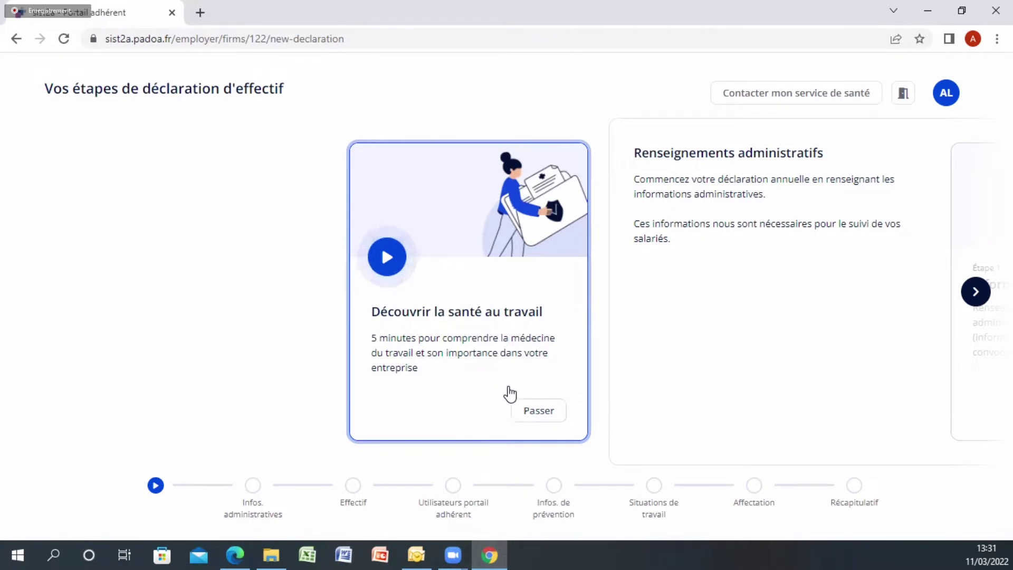
{"action": "left_click", "coordinate": [542, 411]}
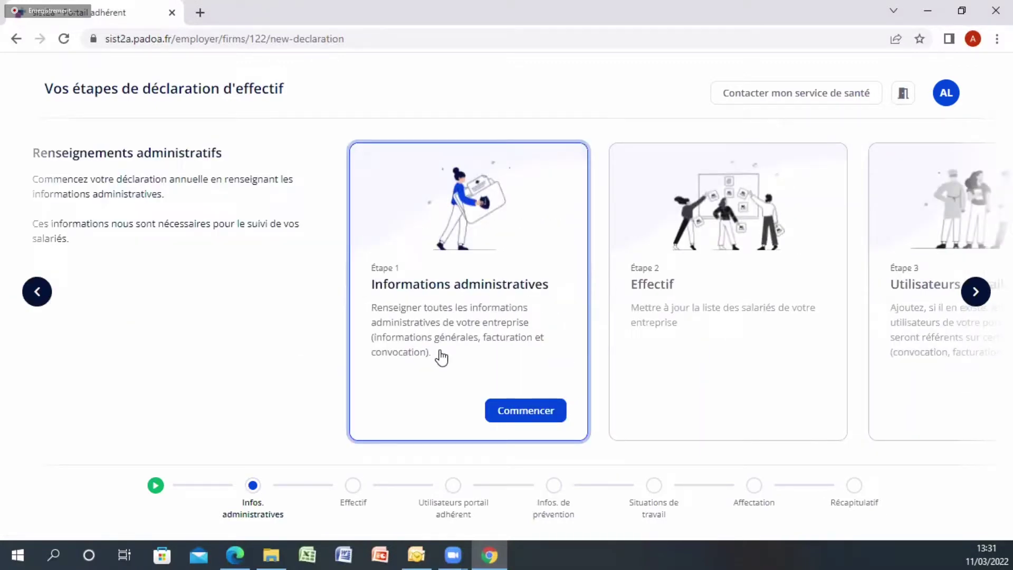
{"action": "left_click", "coordinate": [518, 410]}
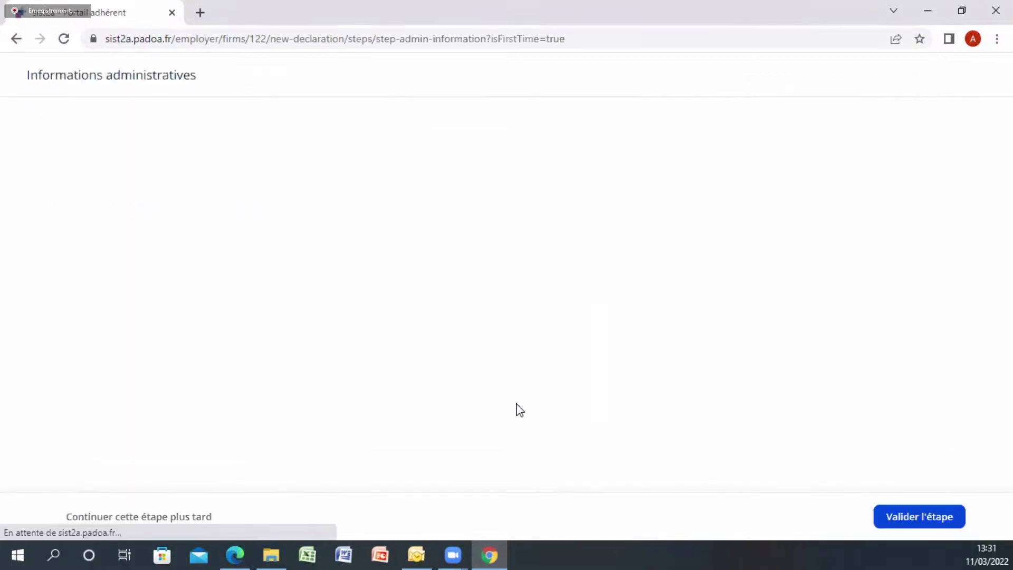
Send convocations to 'Adhérent et salariés' and validate the Informations administratives step
{"action": "left_click", "coordinate": [482, 385]}
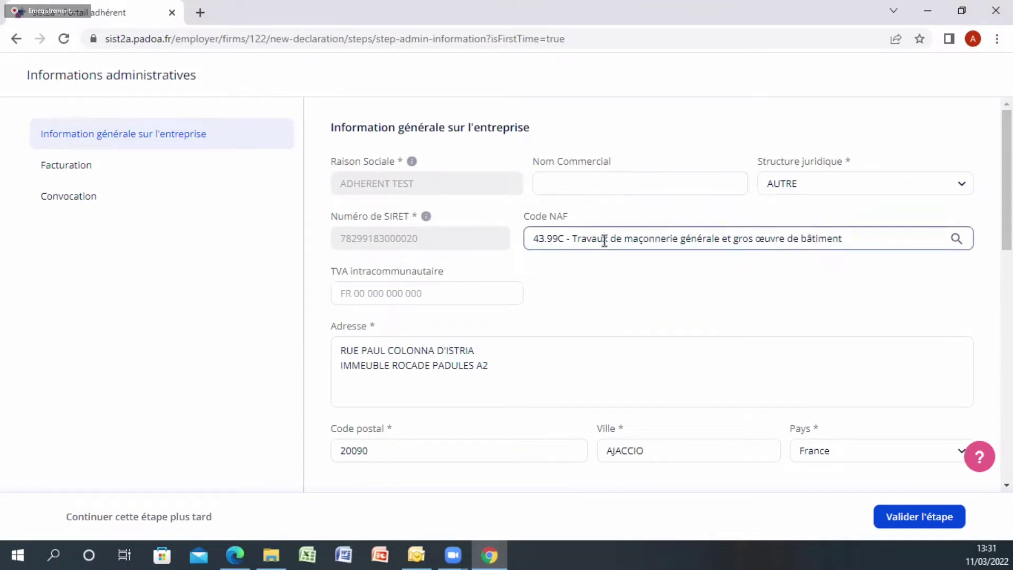
{"action": "scroll", "coordinate": [357, 373], "scroll_direction": "down", "scroll_amount": 3}
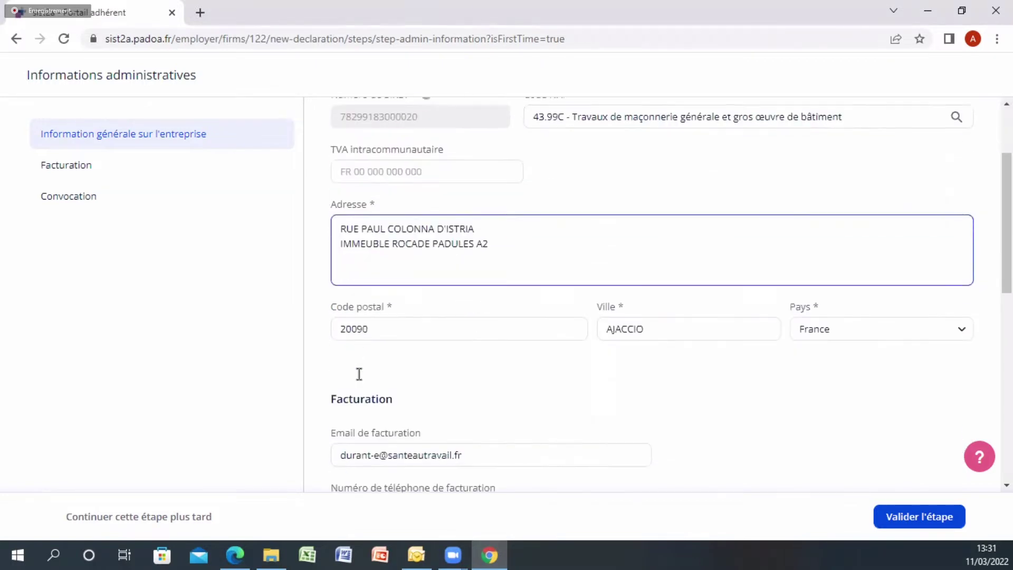
{"action": "scroll", "coordinate": [370, 364], "scroll_direction": "down", "scroll_amount": 2}
{"action": "scroll", "coordinate": [369, 368], "scroll_direction": "down", "scroll_amount": 3}
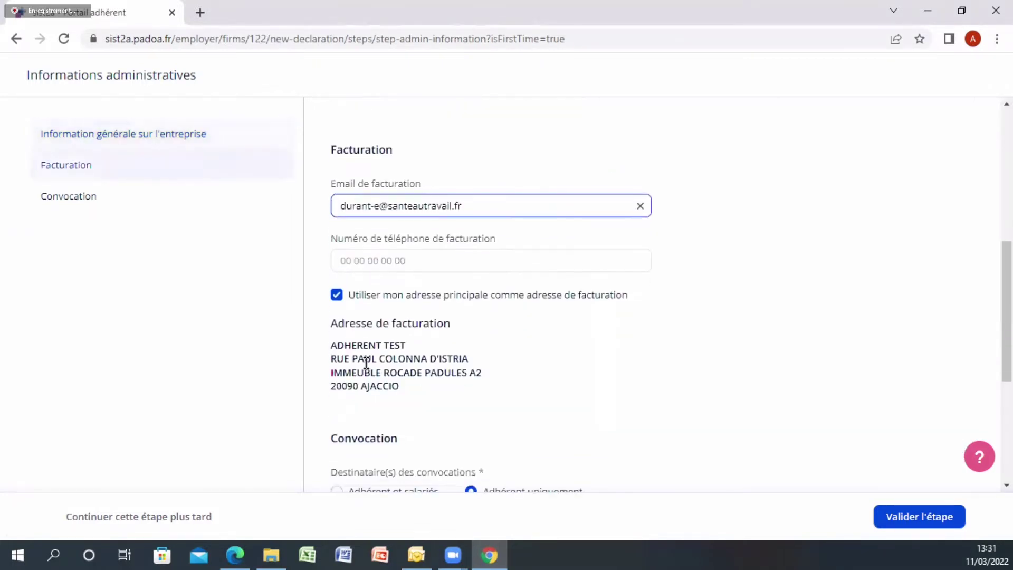
{"action": "scroll", "coordinate": [371, 368], "scroll_direction": "down", "scroll_amount": 3}
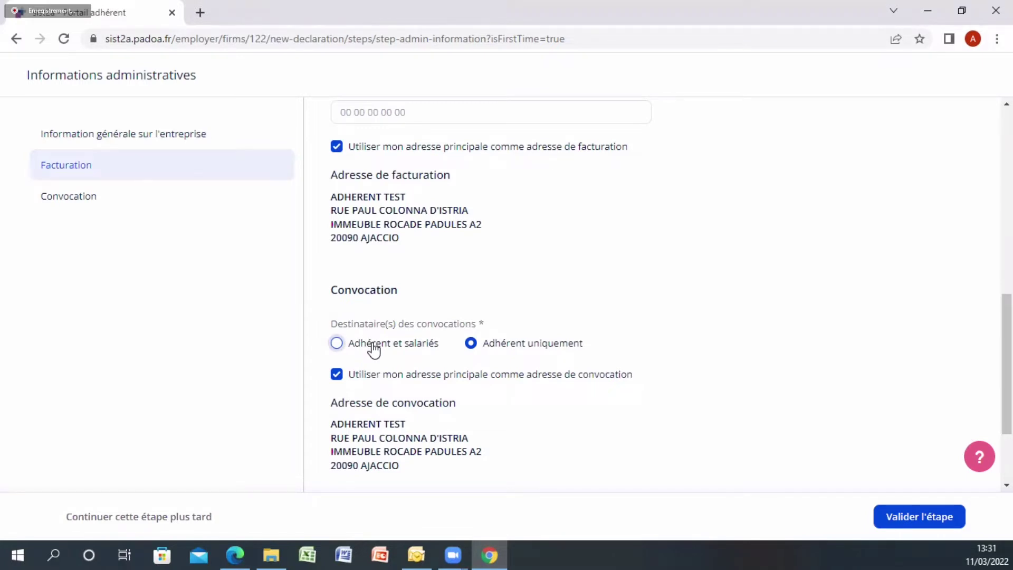
{"action": "left_click", "coordinate": [343, 350]}
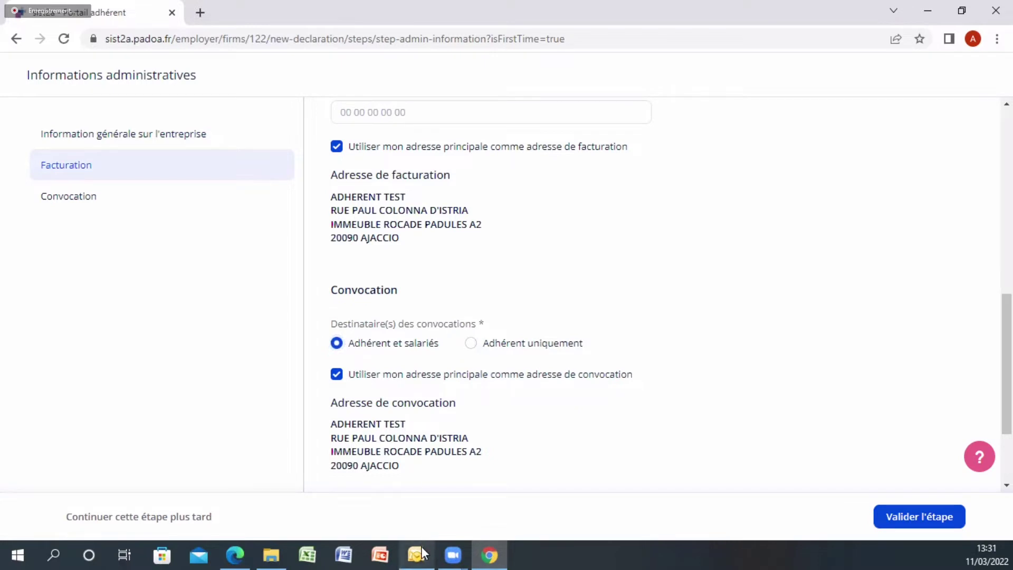
{"action": "mouse_move", "coordinate": [421, 546]}
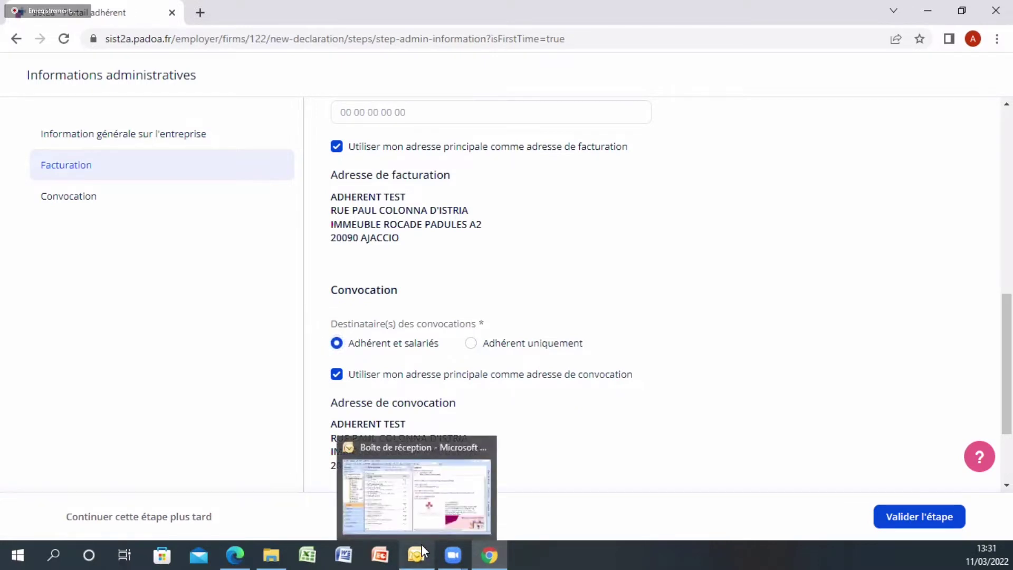
{"action": "left_click", "coordinate": [929, 518]}
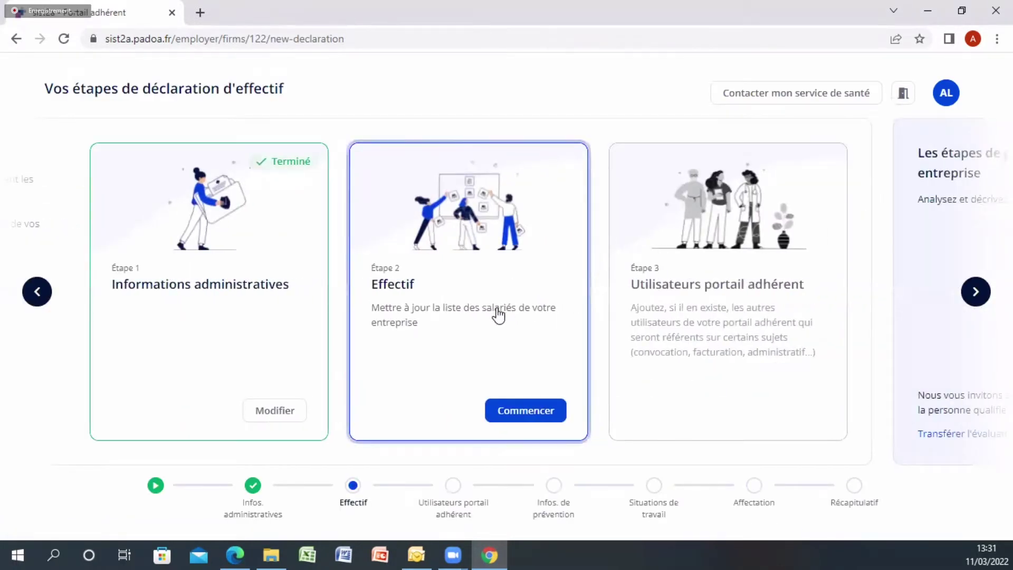
Open the Effectif step and the actions menu for the LECLOU employee row
{"action": "left_click", "coordinate": [524, 418]}
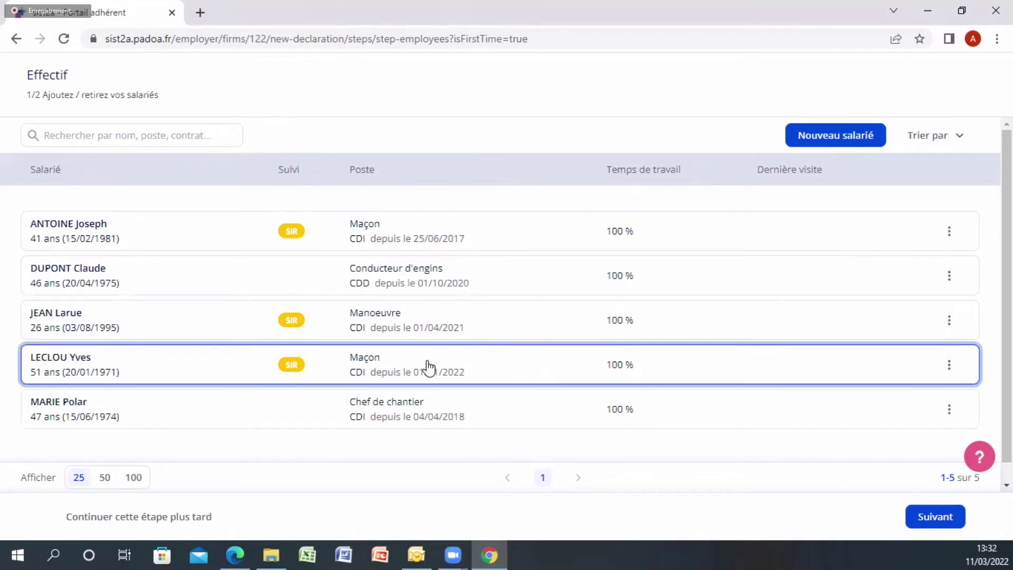
{"action": "left_click", "coordinate": [949, 369]}
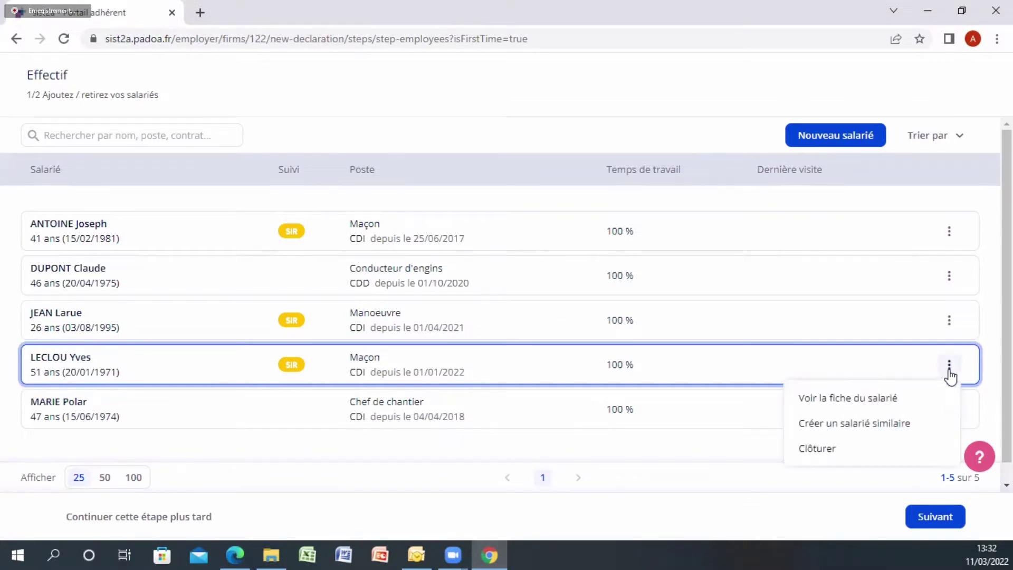
{"action": "left_click", "coordinate": [818, 448]}
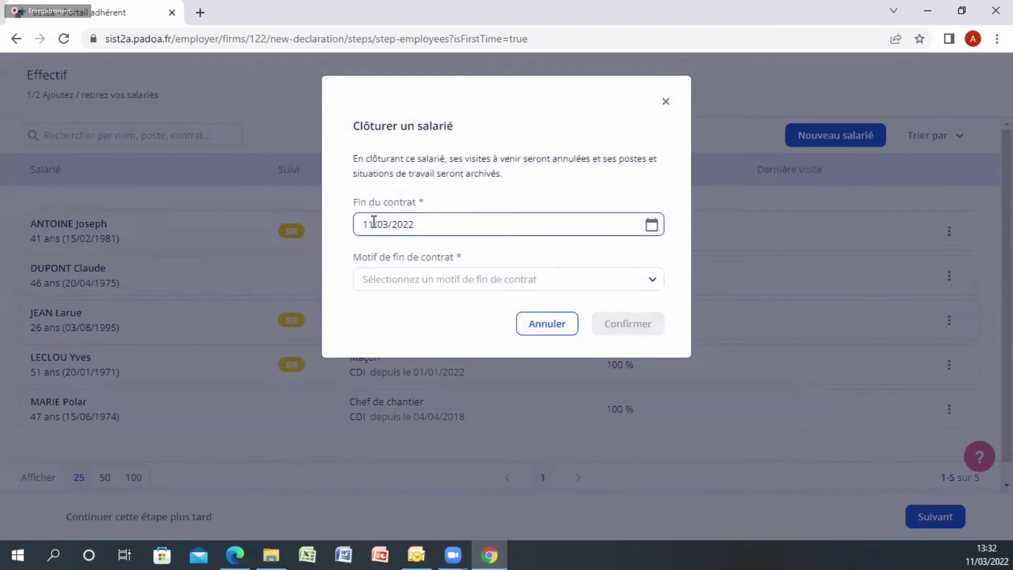
{"action": "left_click", "coordinate": [398, 285]}
{"action": "left_click", "coordinate": [397, 285]}
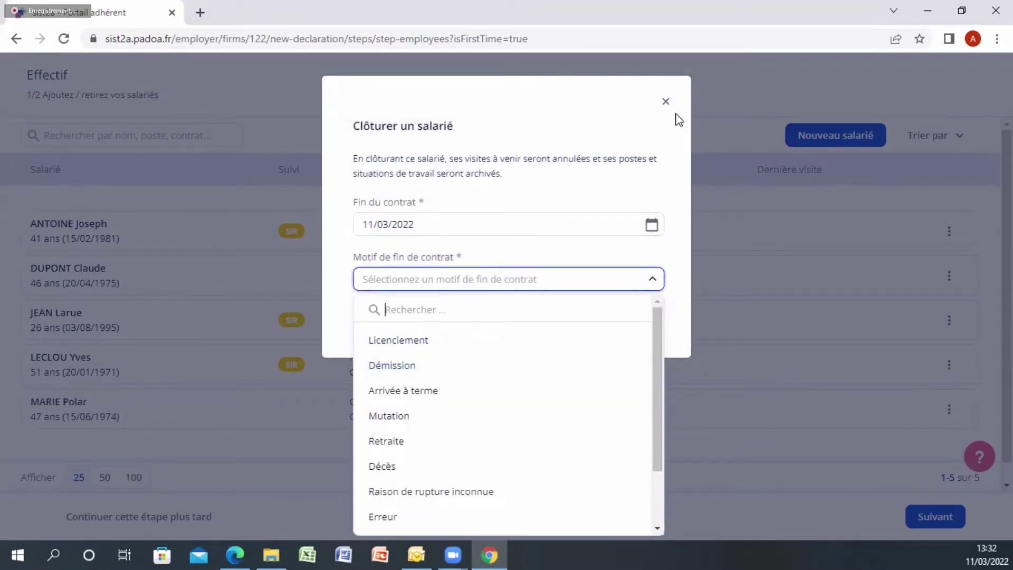
{"action": "left_click", "coordinate": [666, 101]}
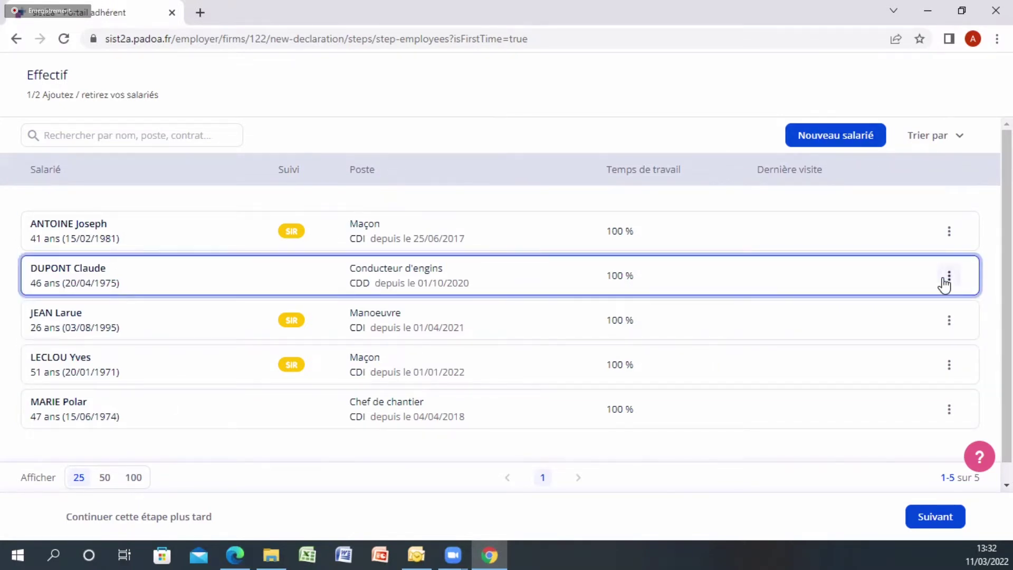
{"action": "left_click", "coordinate": [949, 235]}
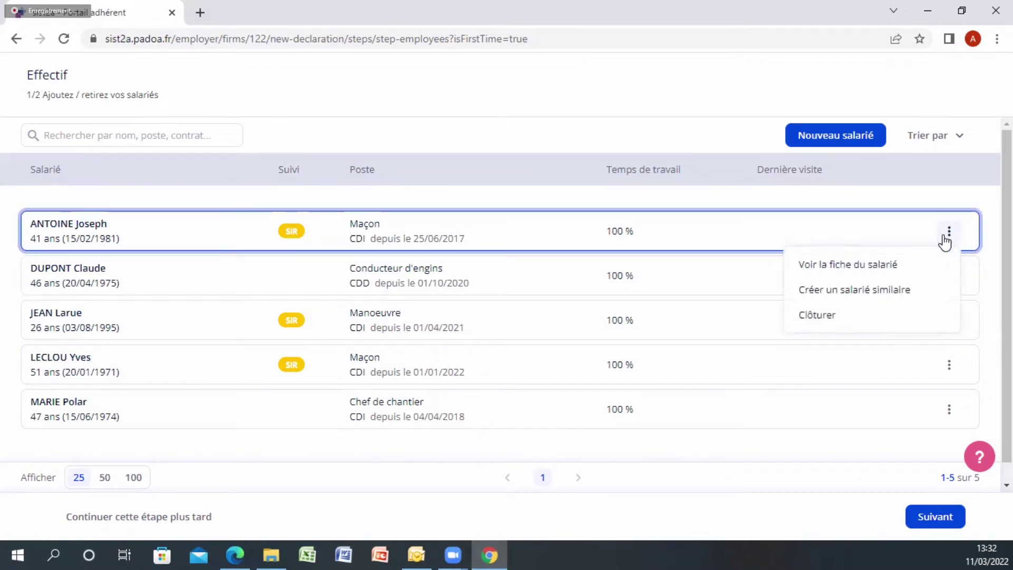
Abandon a similar new employee without saving and continue to the employee e-mail addresses
{"action": "left_click", "coordinate": [878, 289]}
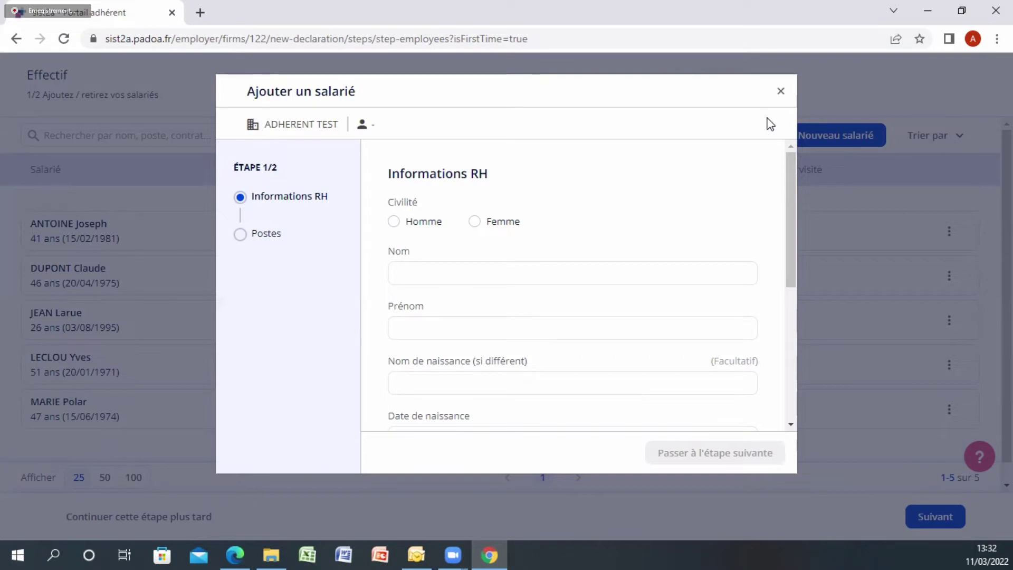
{"action": "left_click", "coordinate": [780, 97]}
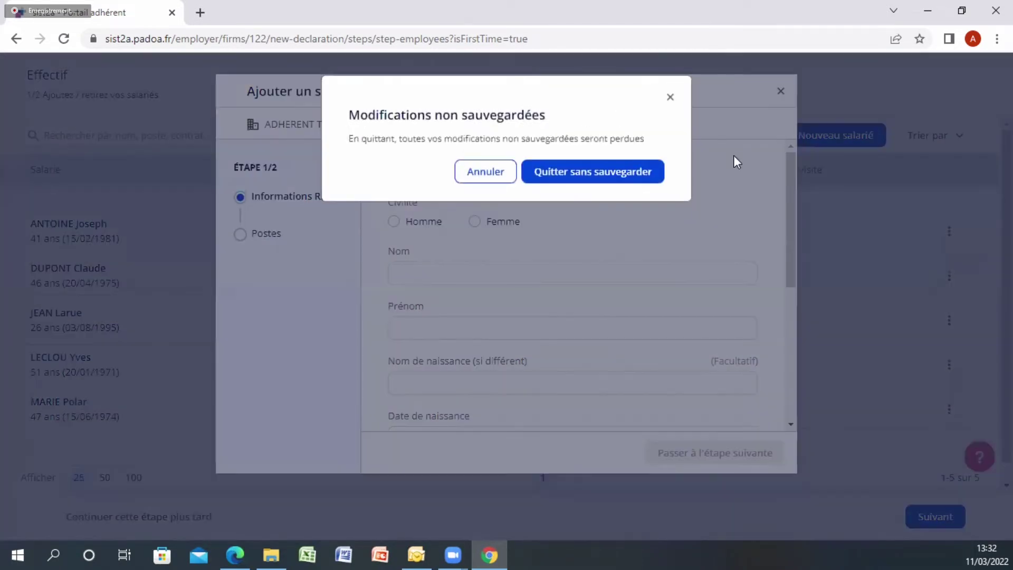
{"action": "left_click", "coordinate": [611, 176]}
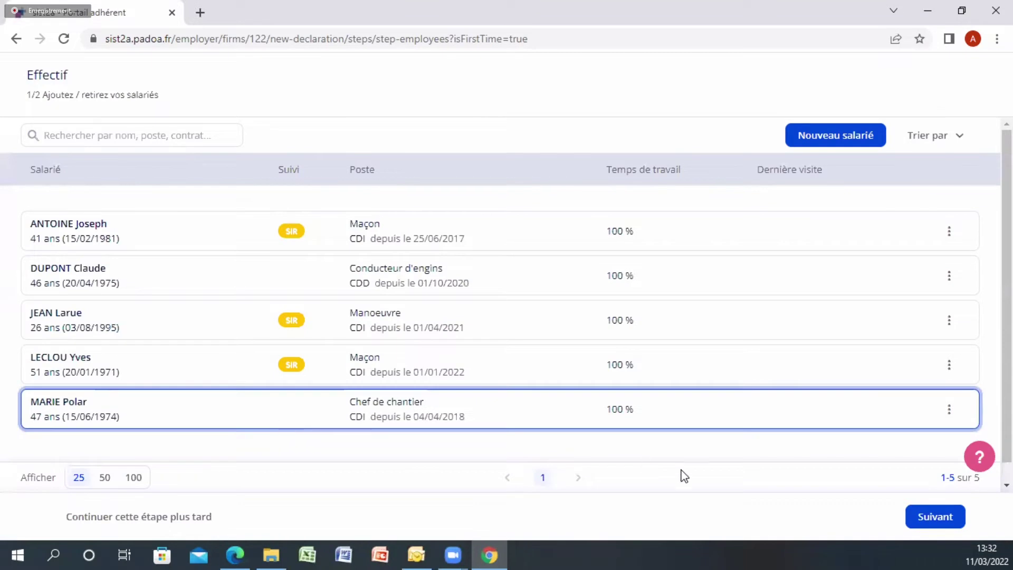
{"action": "left_click", "coordinate": [947, 516]}
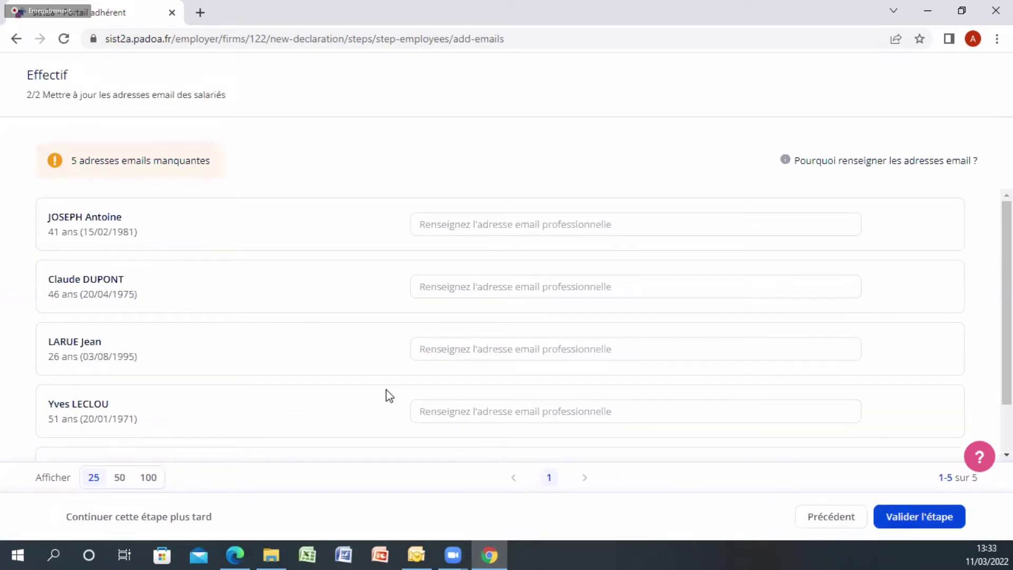
Validate the Effectif step and open the Utilisateurs portail adhérent list of three users
{"action": "left_click", "coordinate": [438, 284]}
{"action": "left_click", "coordinate": [903, 517]}
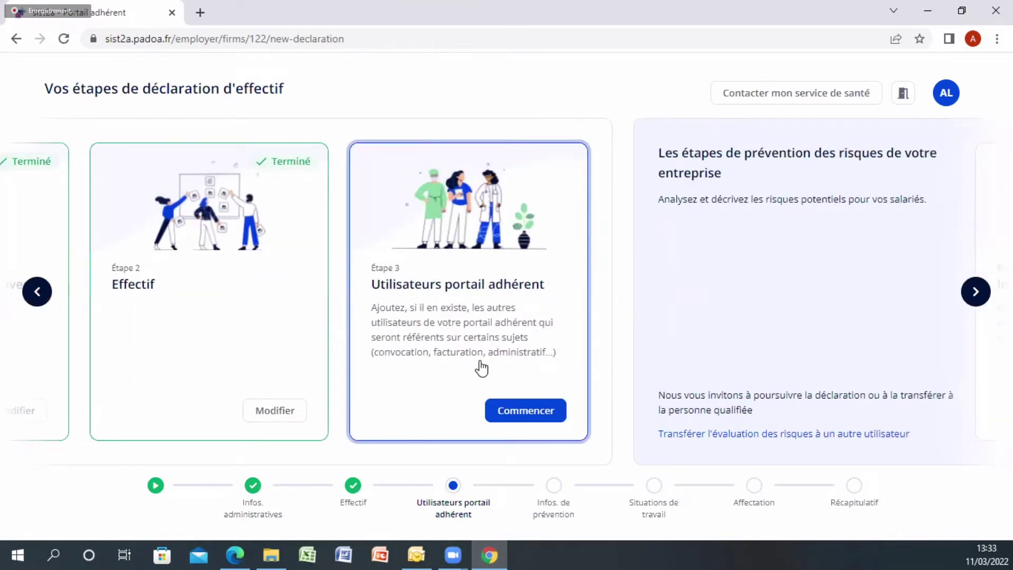
{"action": "left_click", "coordinate": [523, 417]}
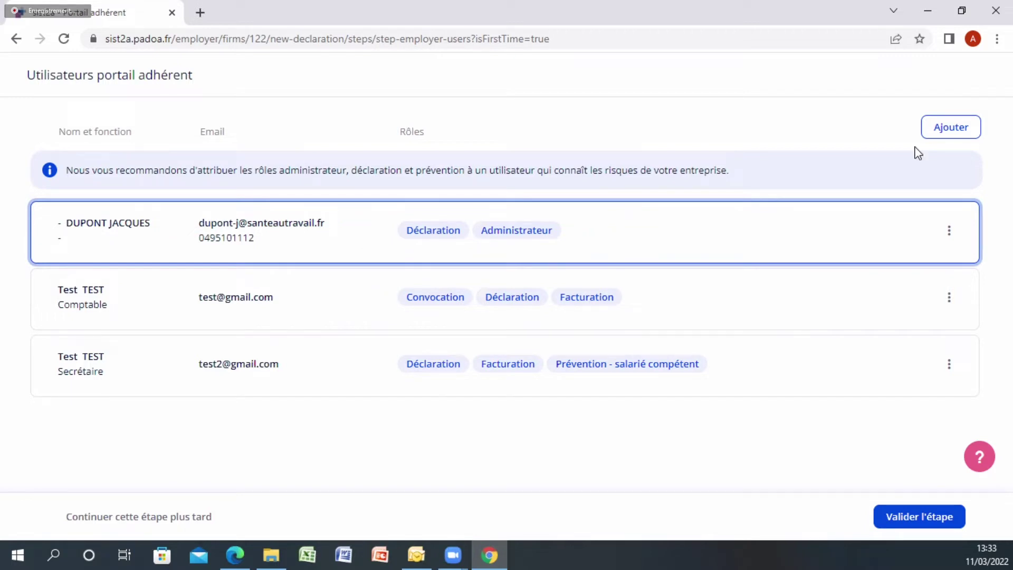
Start adding a portal user with last name and first name 'Test' and a suggested e-mail
{"action": "left_click", "coordinate": [948, 132]}
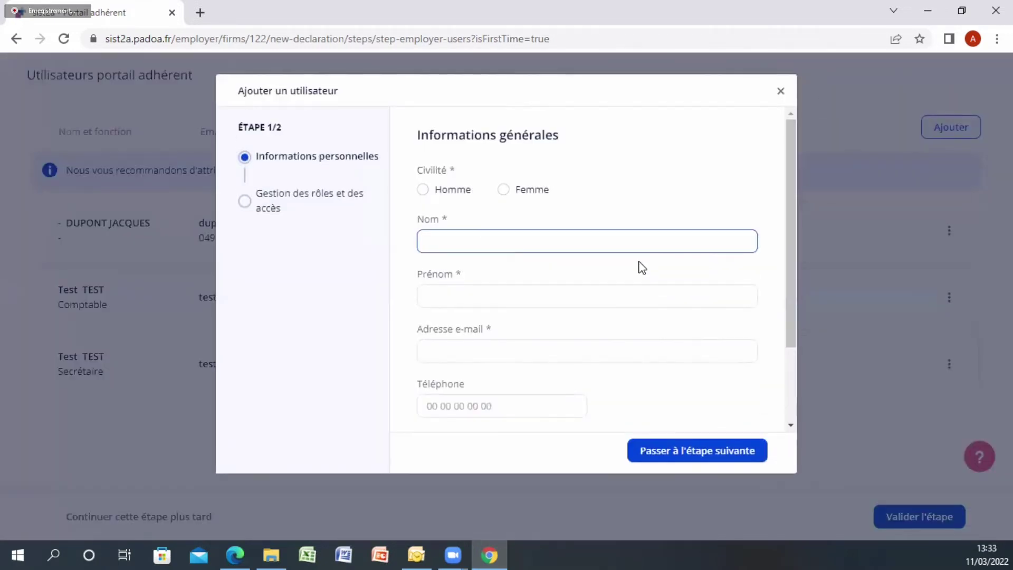
{"action": "left_click", "coordinate": [433, 294]}
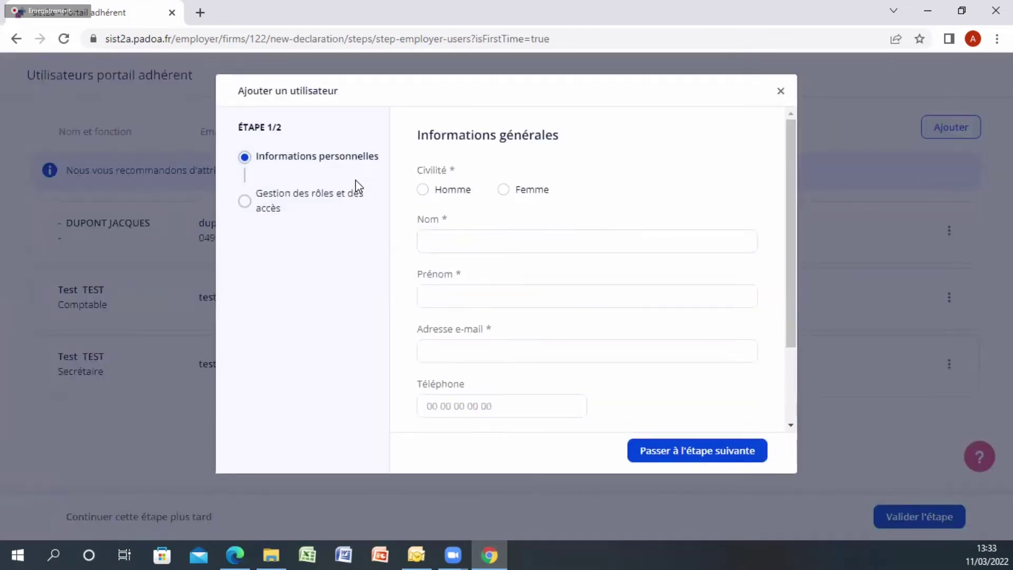
{"action": "left_click", "coordinate": [545, 236]}
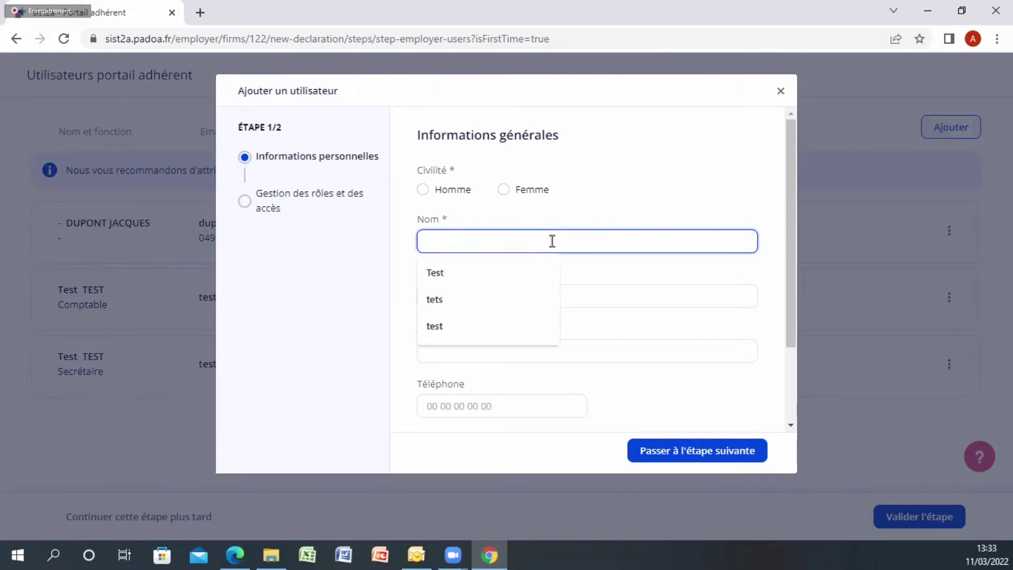
{"action": "type", "text": "test"}
{"action": "left_click", "coordinate": [530, 277]}
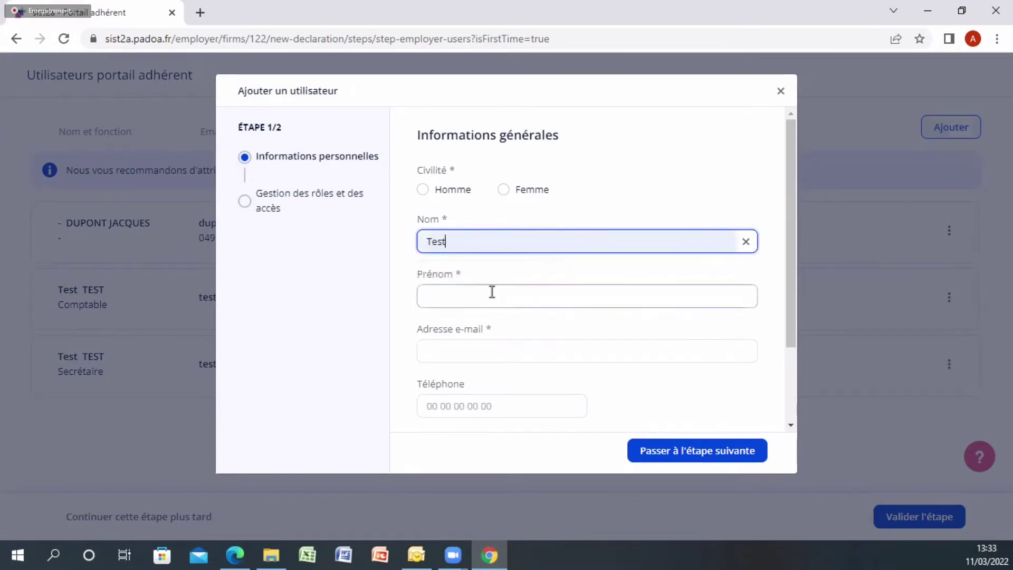
{"action": "left_click", "coordinate": [499, 292]}
{"action": "type", "text": "test"}
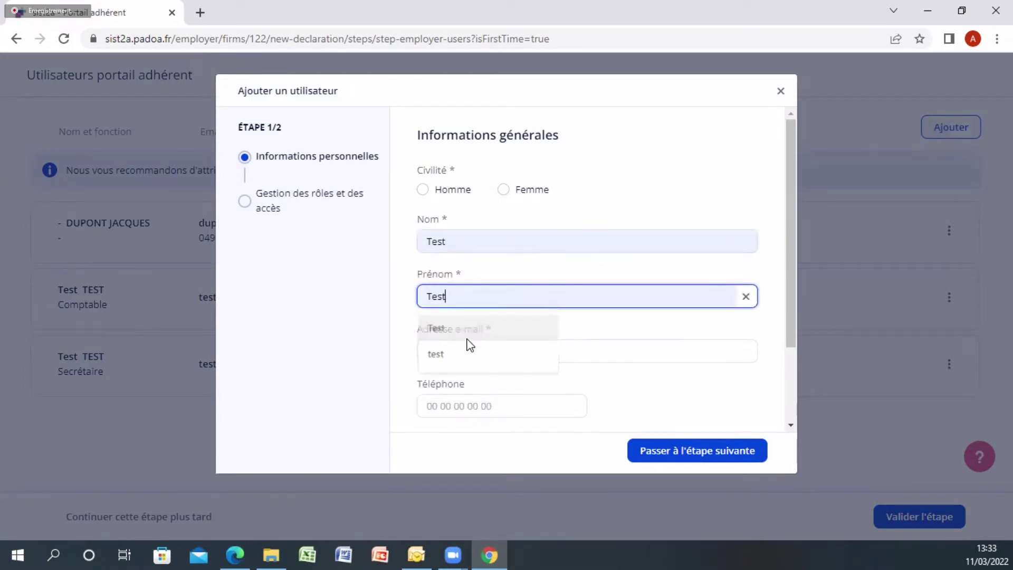
{"action": "left_click", "coordinate": [463, 335]}
{"action": "left_click", "coordinate": [481, 348]}
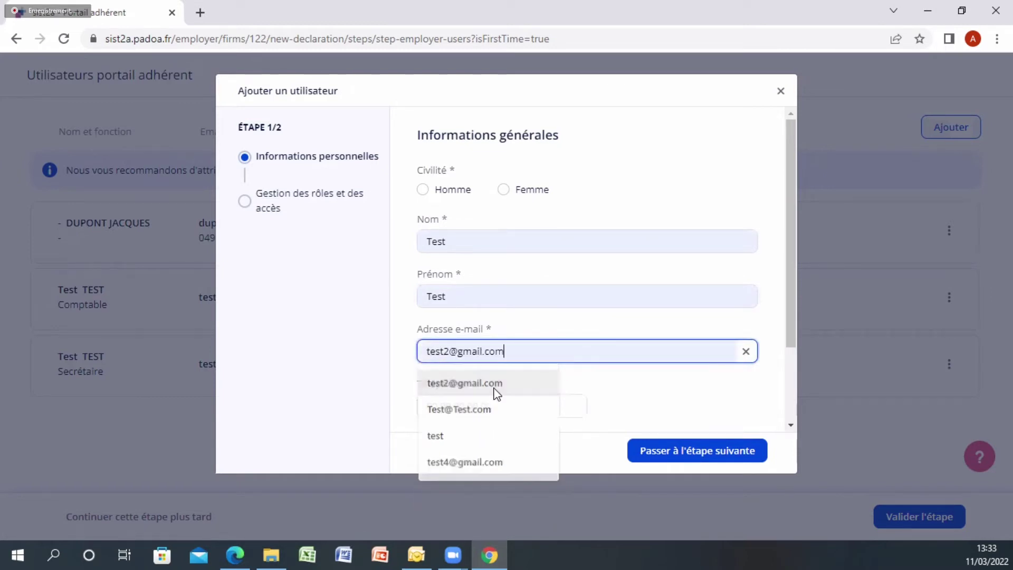
{"action": "left_click", "coordinate": [496, 391]}
Switch the e-mail to an unused address, set Fonction to Comptable and Civilité to Homme
{"action": "scroll", "coordinate": [491, 378], "scroll_direction": "down", "scroll_amount": 1}
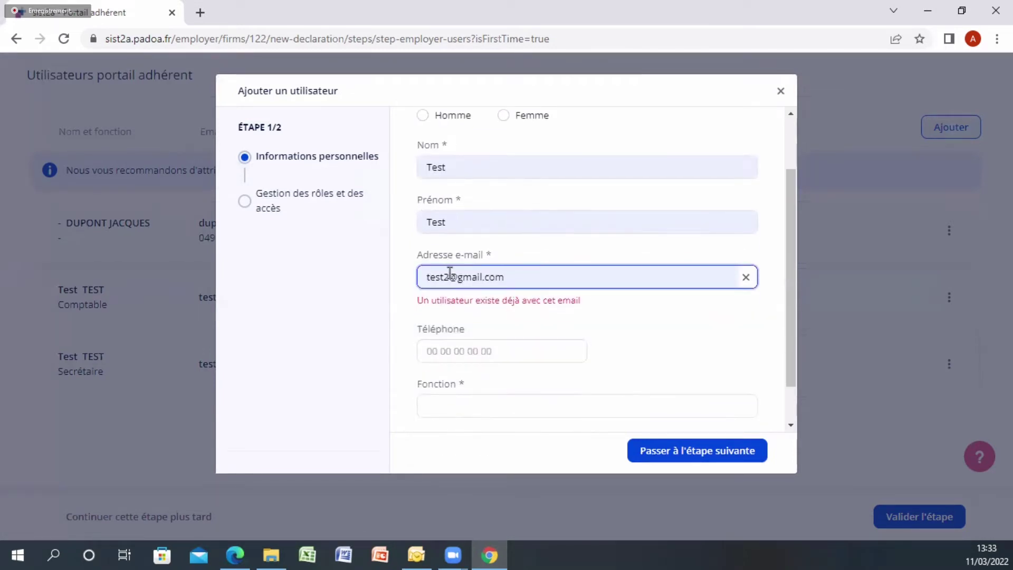
{"action": "key", "text": "BackSpace"}
{"action": "type", "text": "4"}
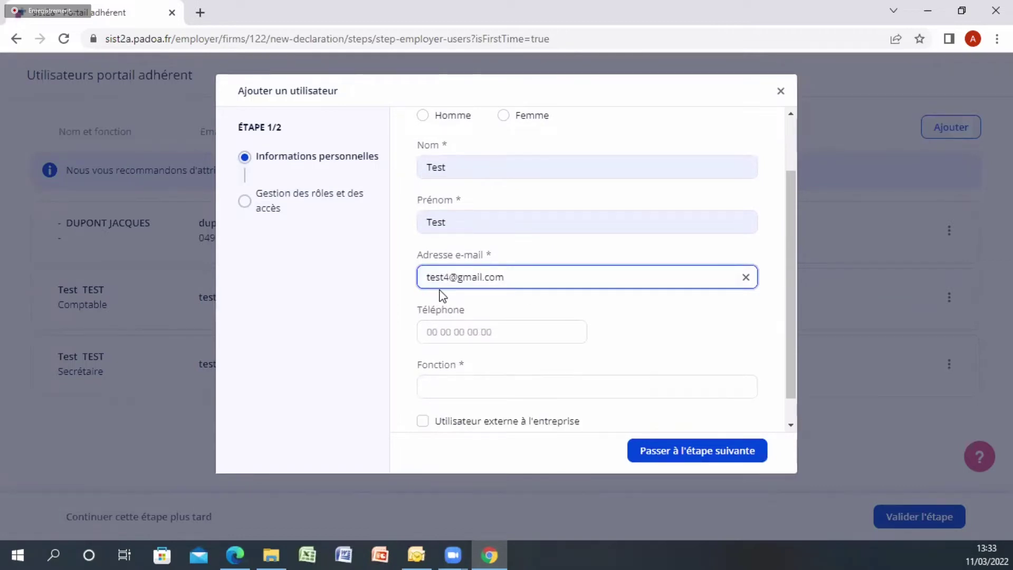
{"action": "scroll", "coordinate": [449, 301], "scroll_direction": "down", "scroll_amount": 1}
{"action": "left_click", "coordinate": [487, 358]}
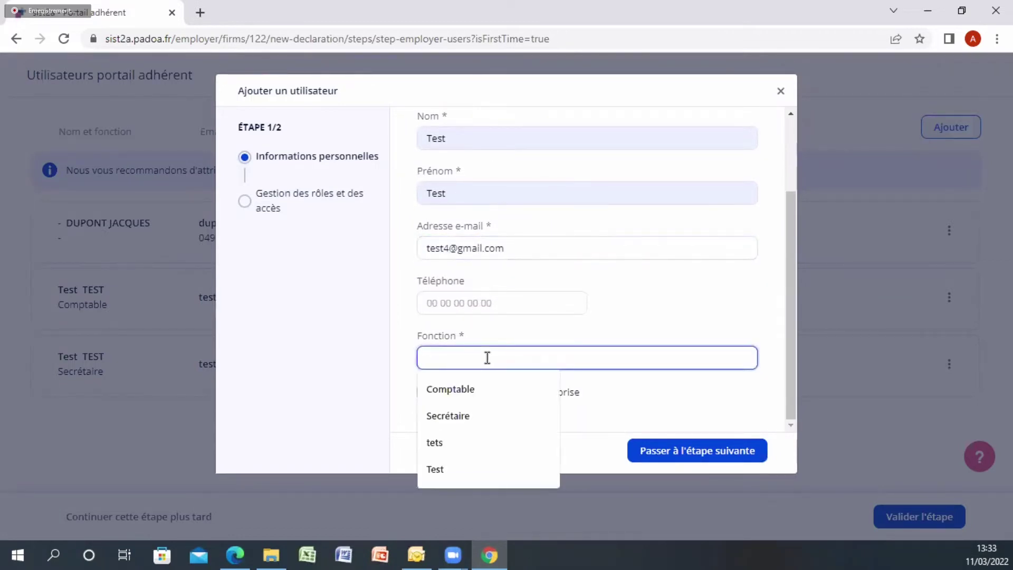
{"action": "left_click", "coordinate": [471, 391]}
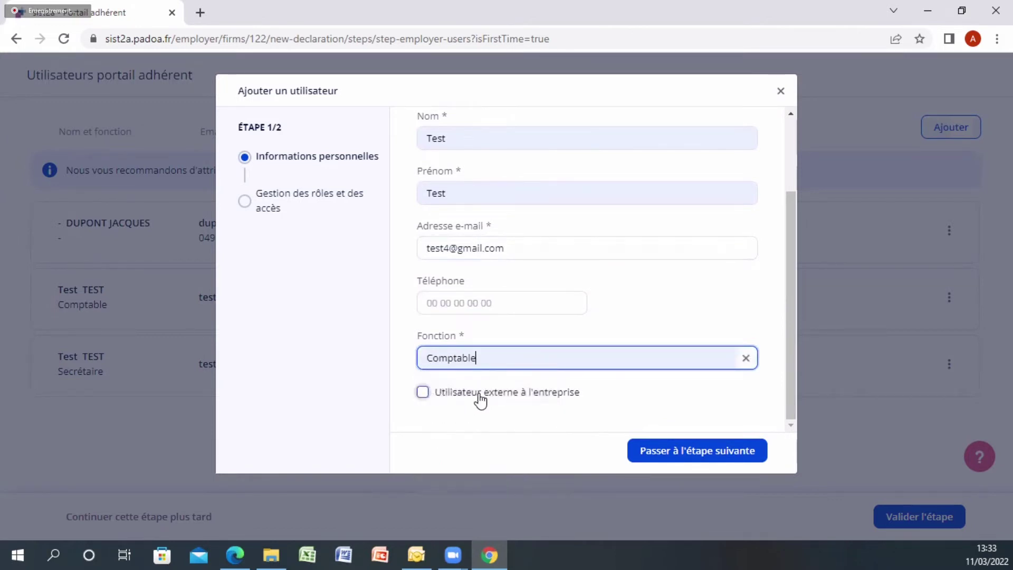
{"action": "left_click", "coordinate": [711, 457]}
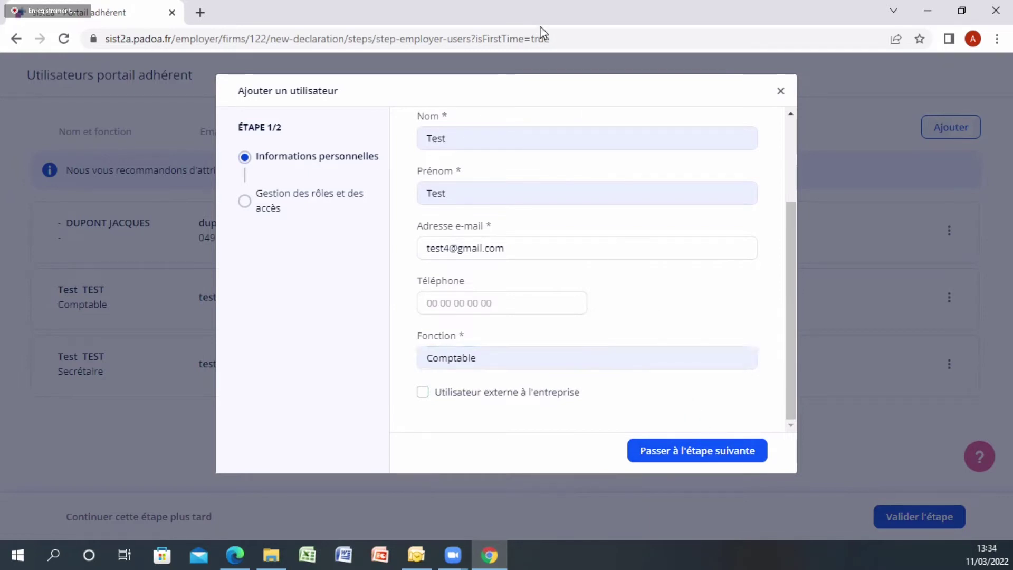
{"action": "scroll", "coordinate": [466, 178], "scroll_direction": "up", "scroll_amount": 3}
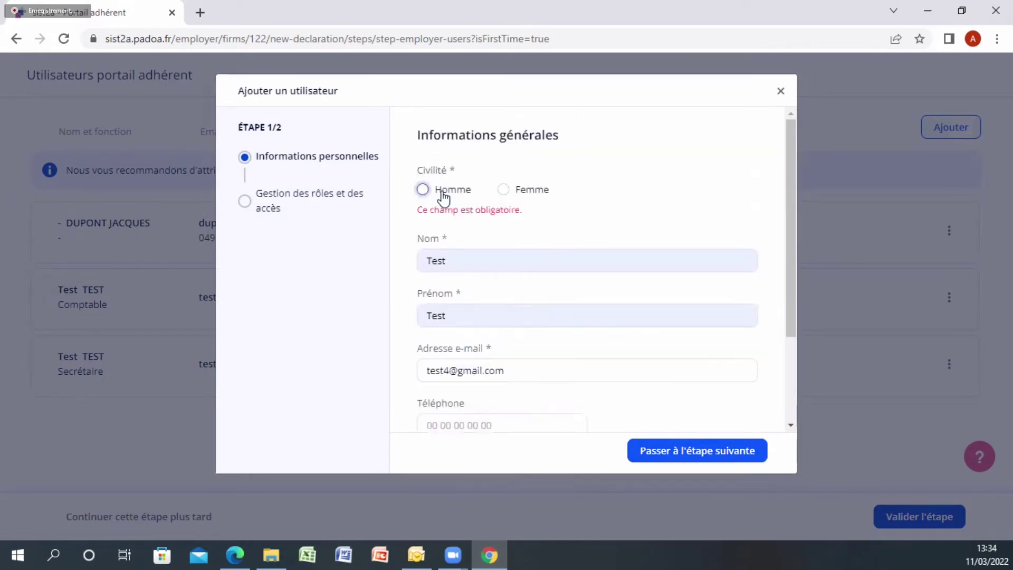
{"action": "left_click", "coordinate": [441, 191]}
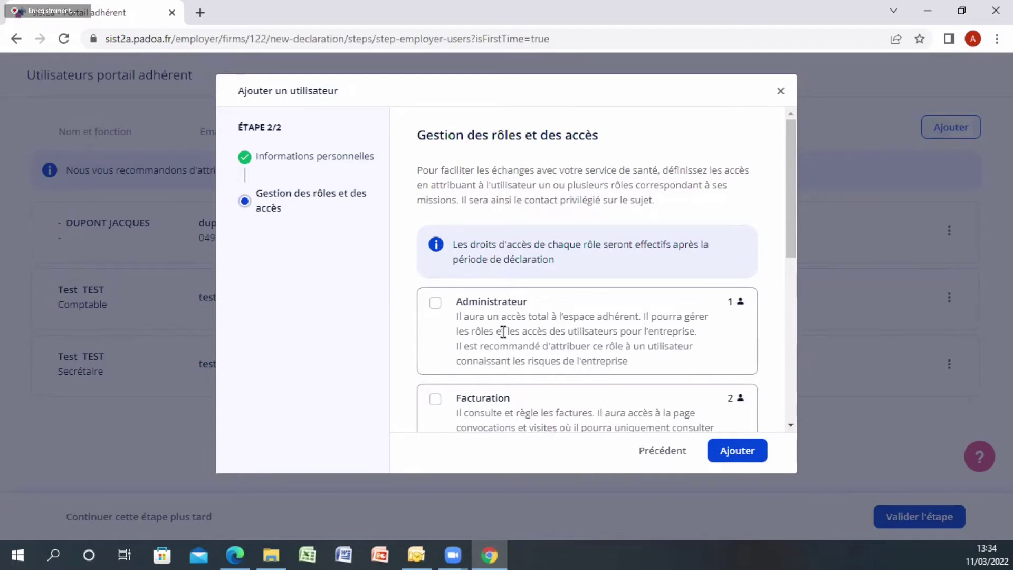
Give the Comptable user the Facturation, Déclaration and Santé et sécurité roles and add them
{"action": "scroll", "coordinate": [503, 396], "scroll_direction": "down", "scroll_amount": 1}
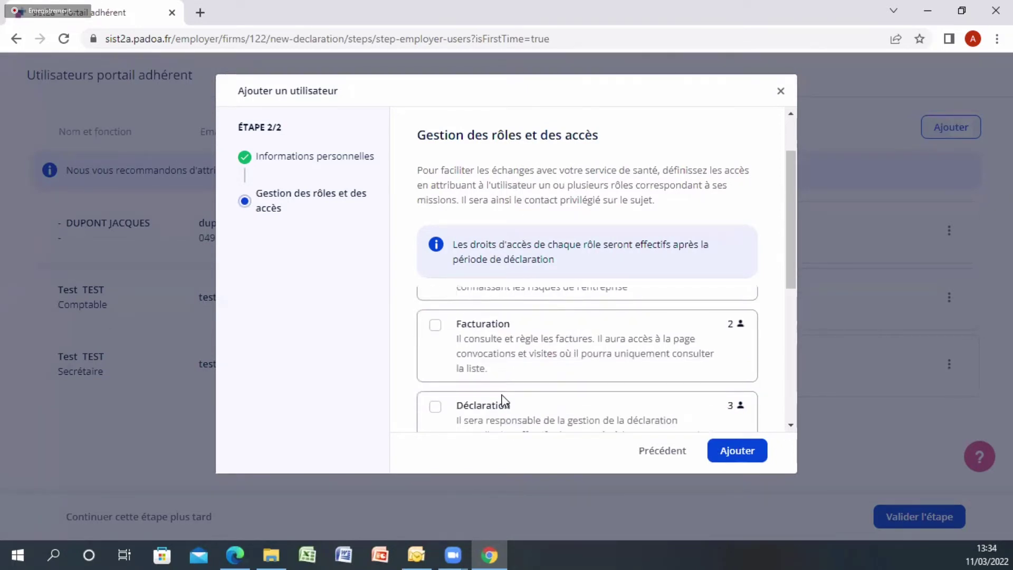
{"action": "scroll", "coordinate": [503, 408], "scroll_direction": "down", "scroll_amount": 3}
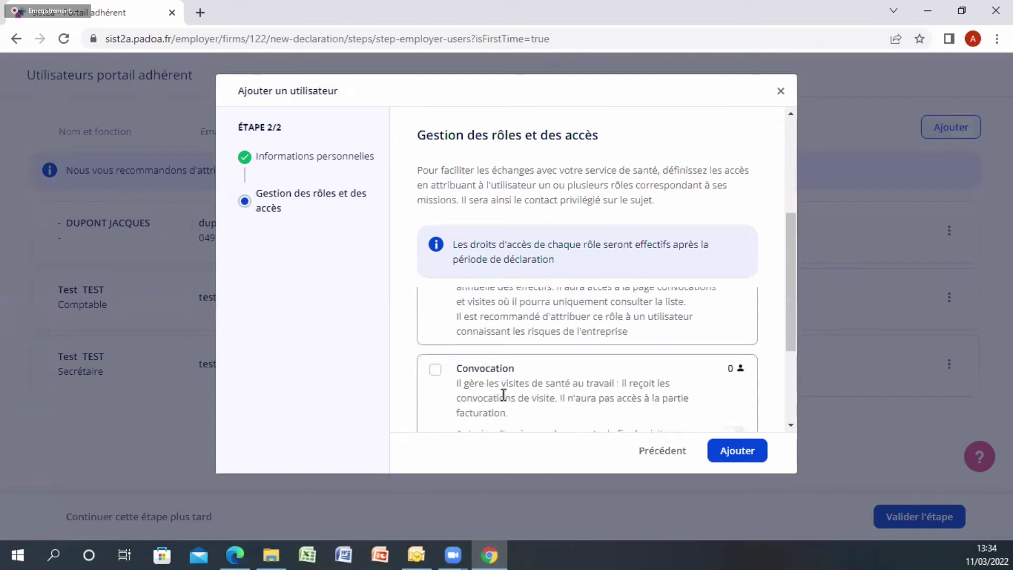
{"action": "scroll", "coordinate": [505, 397], "scroll_direction": "down", "scroll_amount": 2}
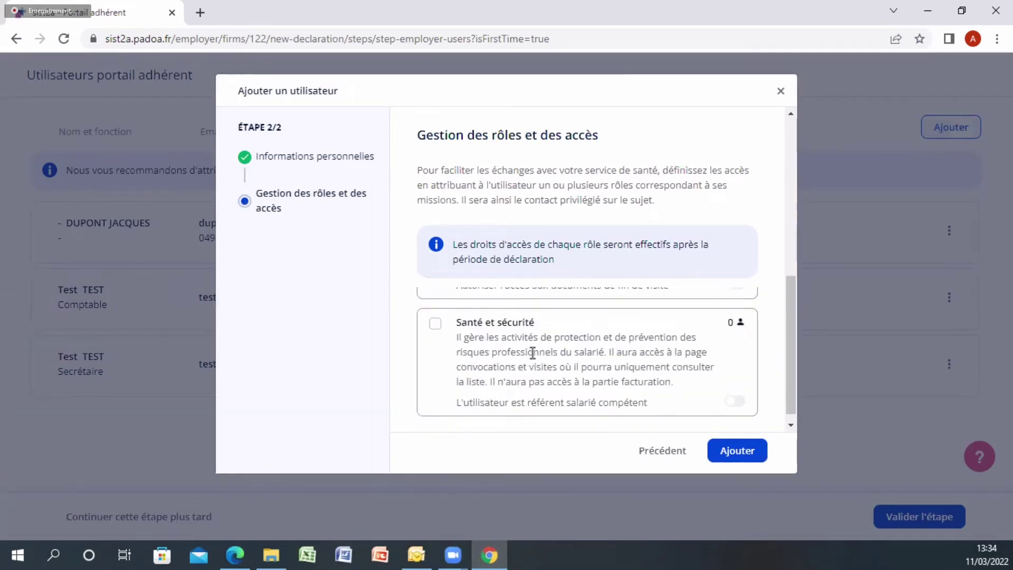
{"action": "scroll", "coordinate": [531, 352], "scroll_direction": "up", "scroll_amount": 6}
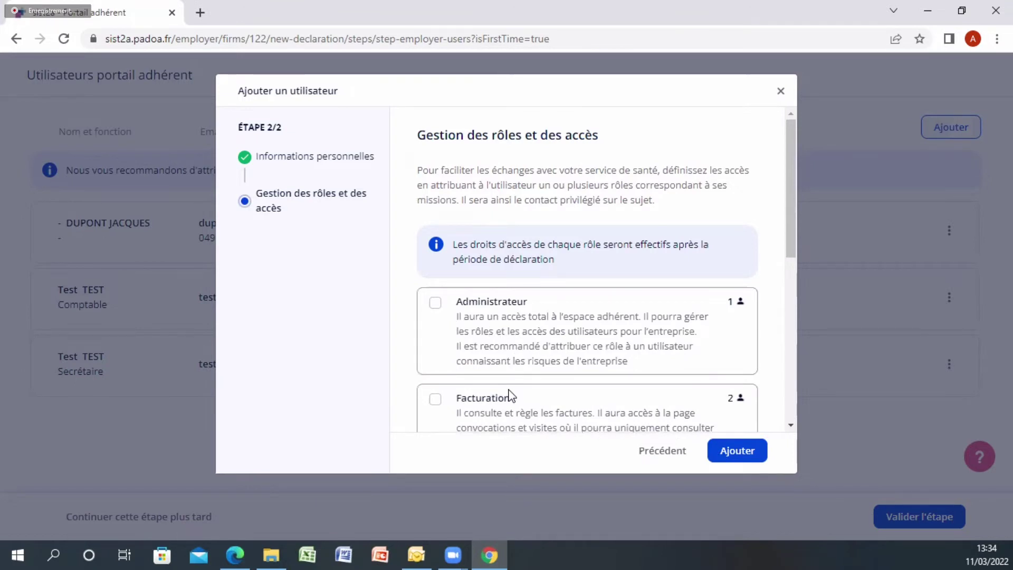
{"action": "scroll", "coordinate": [496, 364], "scroll_direction": "down", "scroll_amount": 2}
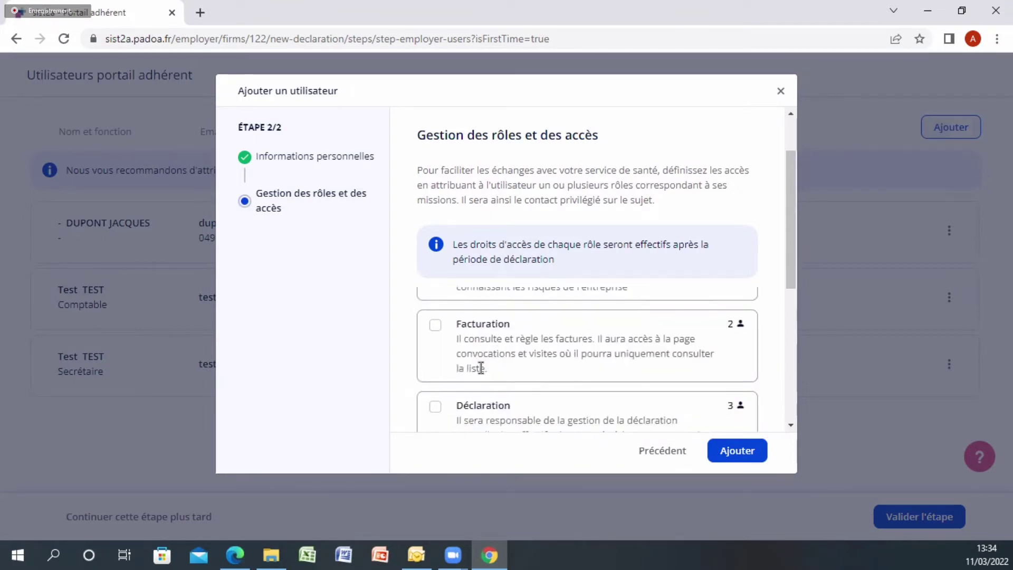
{"action": "left_click", "coordinate": [454, 342]}
{"action": "scroll", "coordinate": [458, 370], "scroll_direction": "down", "scroll_amount": 1}
{"action": "left_click", "coordinate": [448, 346]}
{"action": "scroll", "coordinate": [475, 348], "scroll_direction": "down", "scroll_amount": 4}
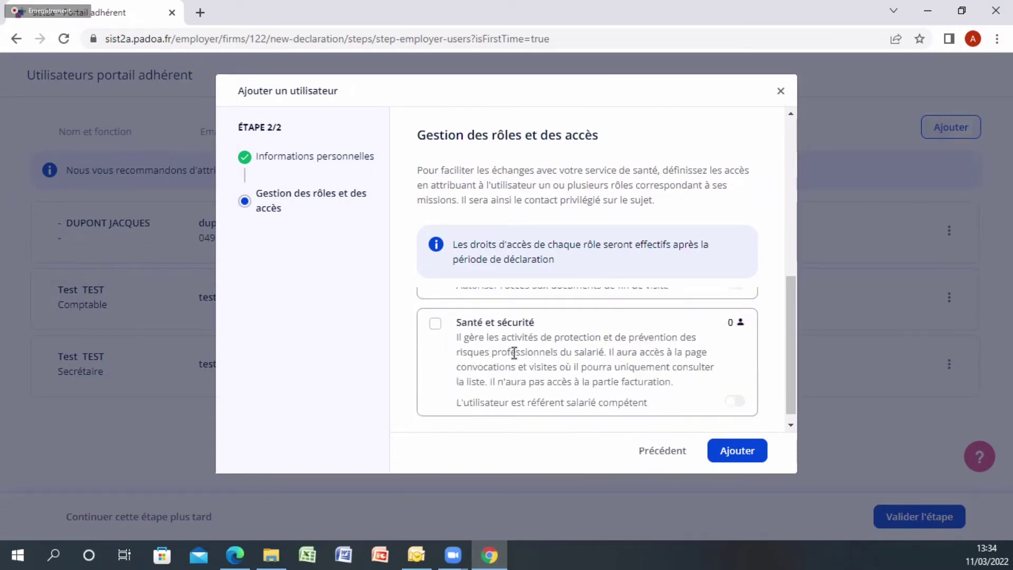
{"action": "left_click", "coordinate": [448, 330]}
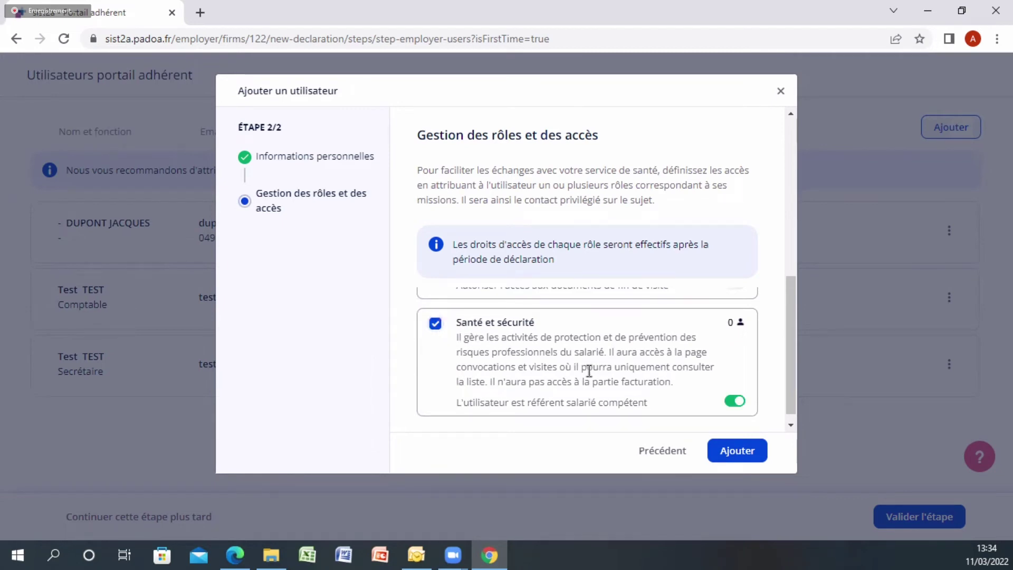
{"action": "left_click", "coordinate": [737, 451]}
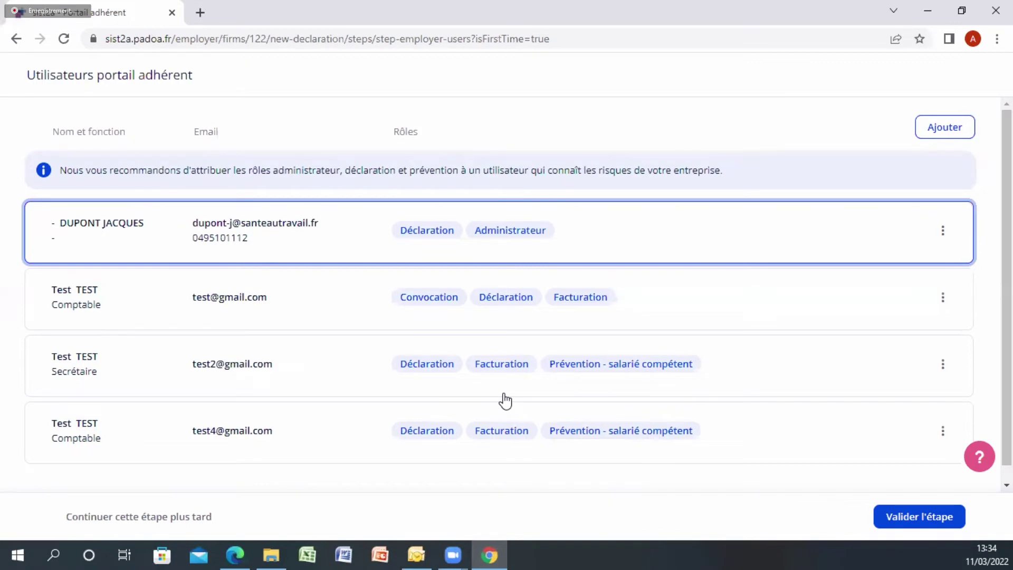
Delete a test portal user, then validate the Utilisateurs portail adhérent step
{"action": "left_click", "coordinate": [943, 364]}
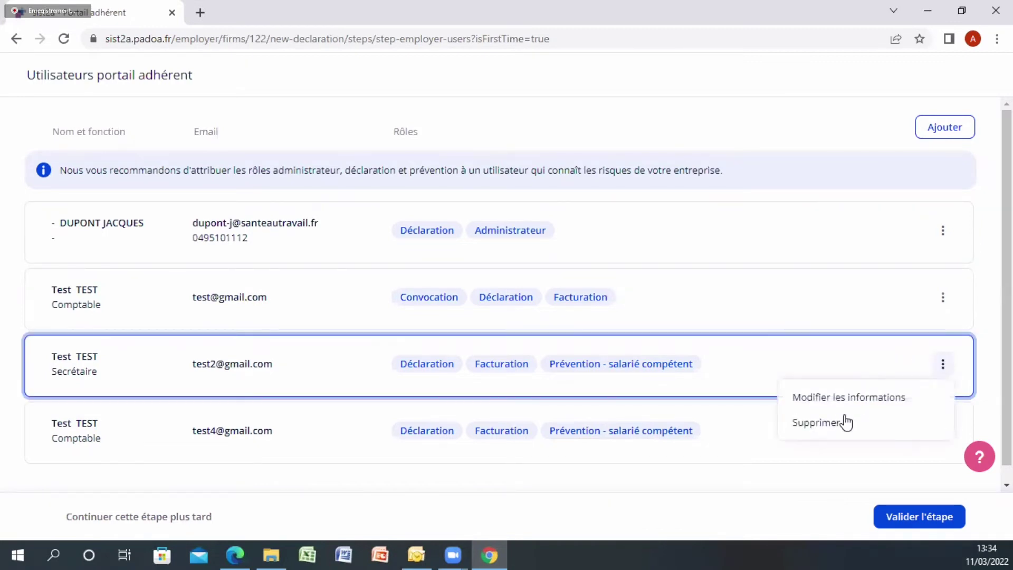
{"action": "left_click", "coordinate": [838, 422]}
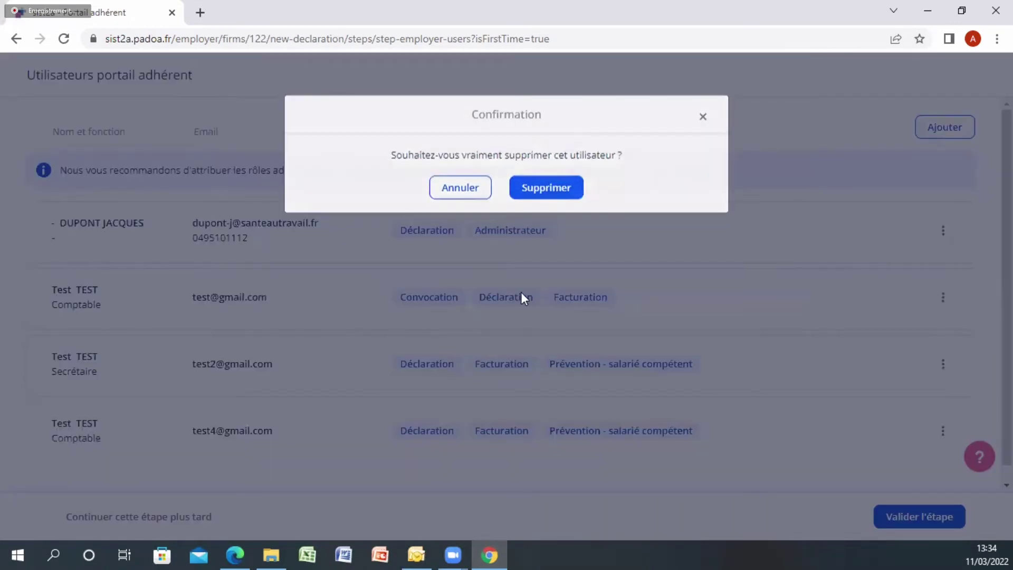
{"action": "key", "text": "Return"}
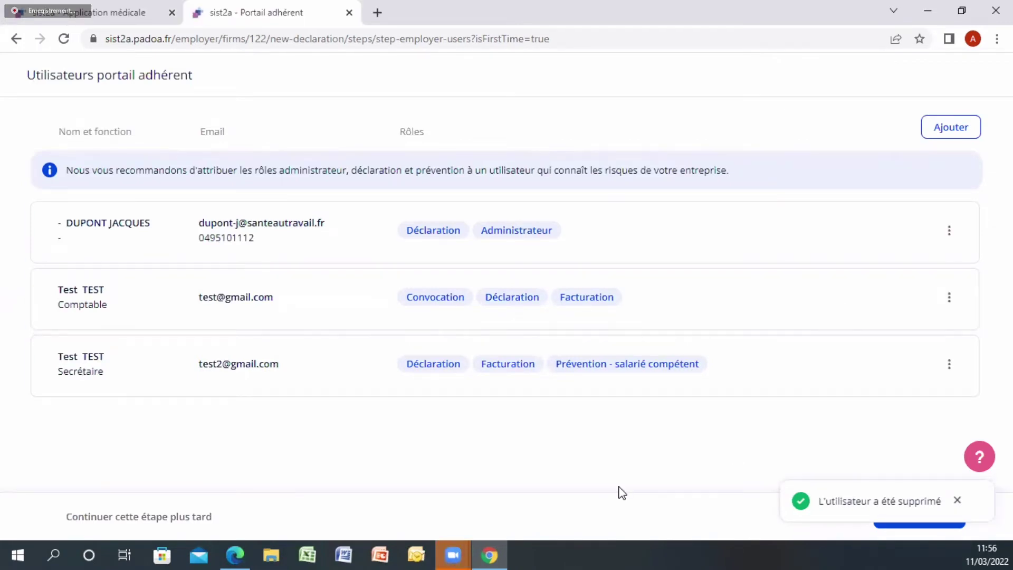
{"action": "left_click", "coordinate": [956, 501]}
{"action": "left_click", "coordinate": [904, 527]}
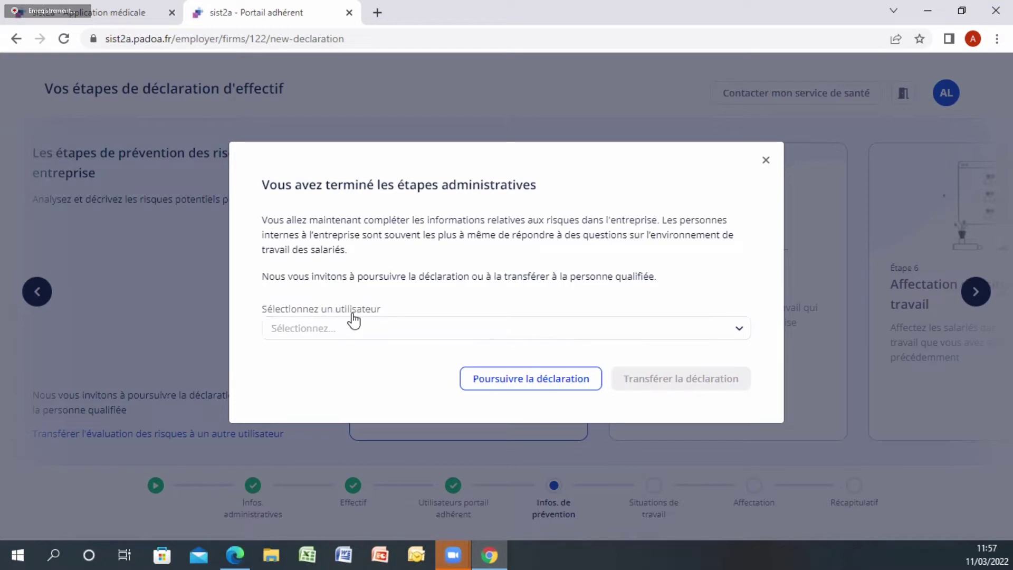
Hand the declaration over to the administrator user and close the transfer confirmation
{"action": "left_click", "coordinate": [389, 332]}
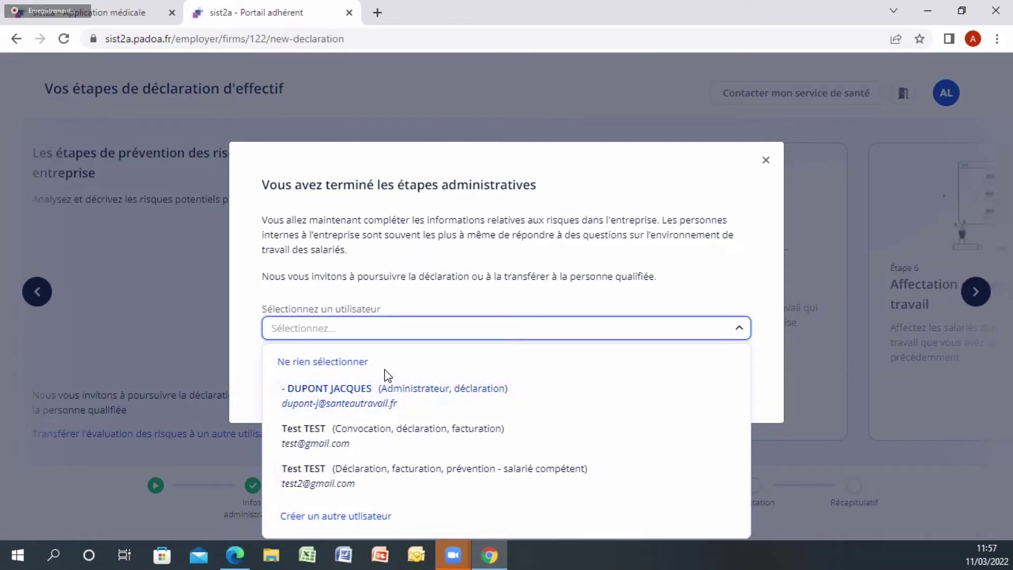
{"action": "left_click", "coordinate": [384, 404]}
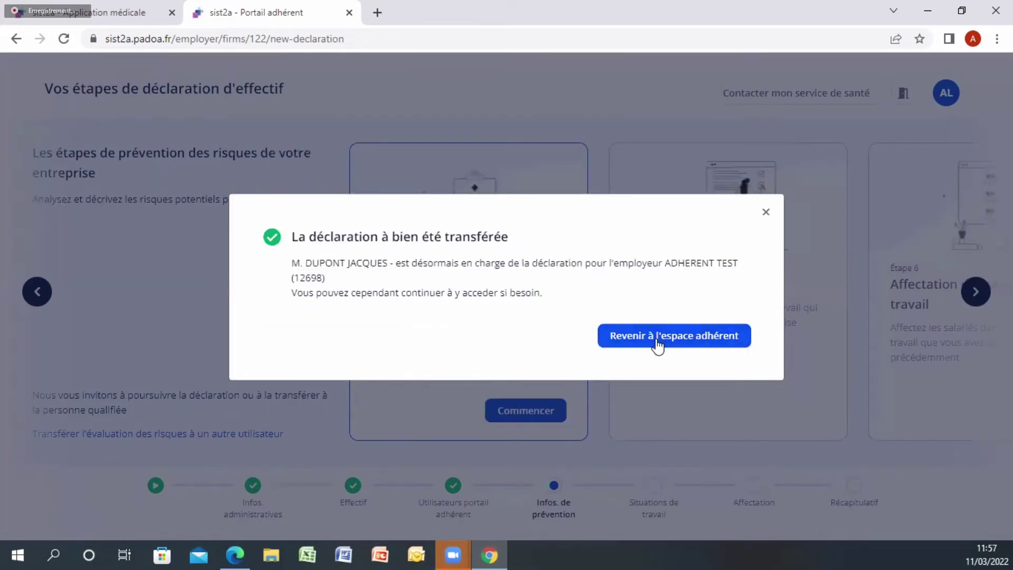
{"action": "left_click", "coordinate": [766, 213]}
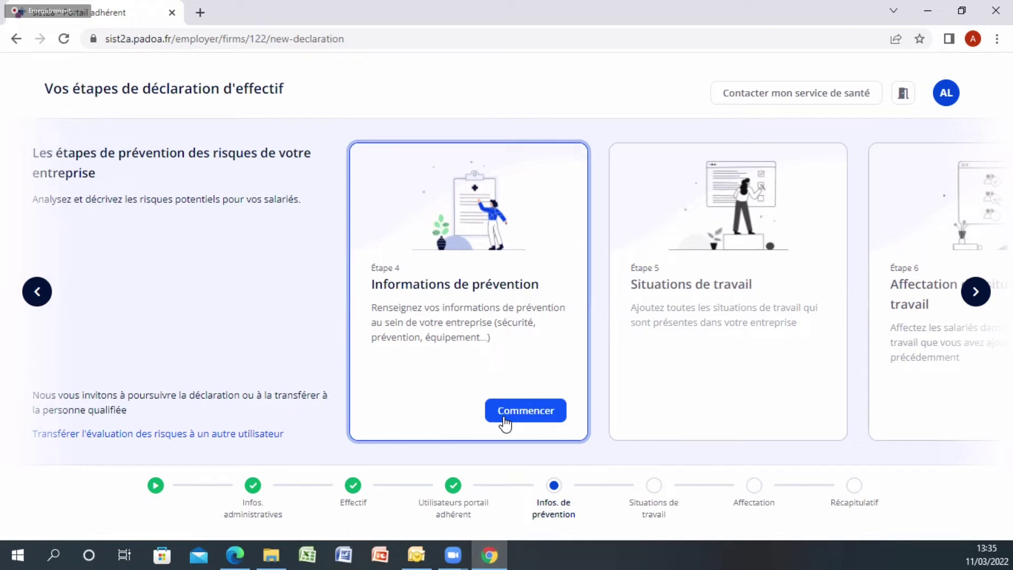
Open Informations de prévention, scroll through the form leaving answers empty, and validate it
{"action": "left_click", "coordinate": [501, 414]}
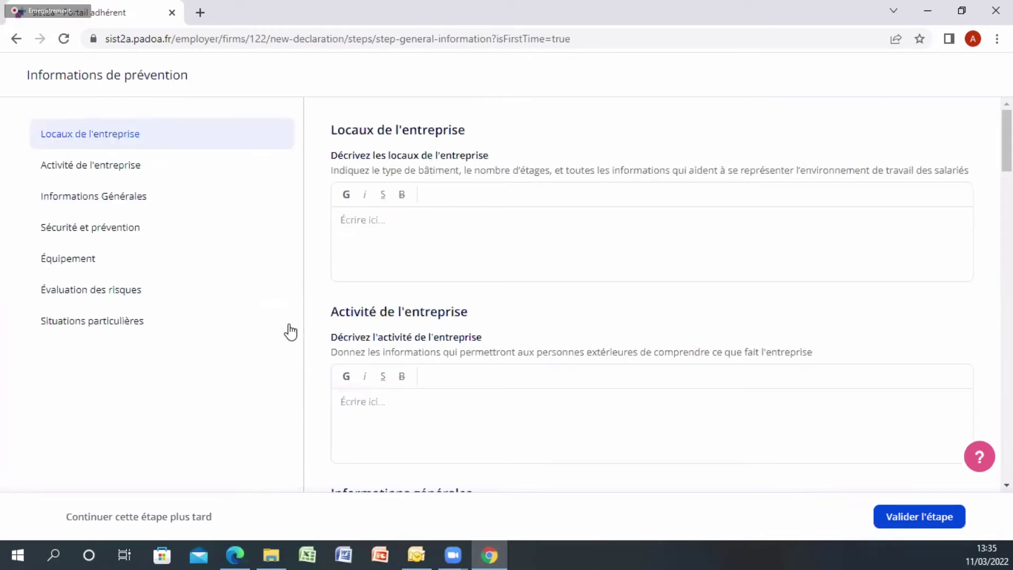
{"action": "left_click", "coordinate": [334, 226]}
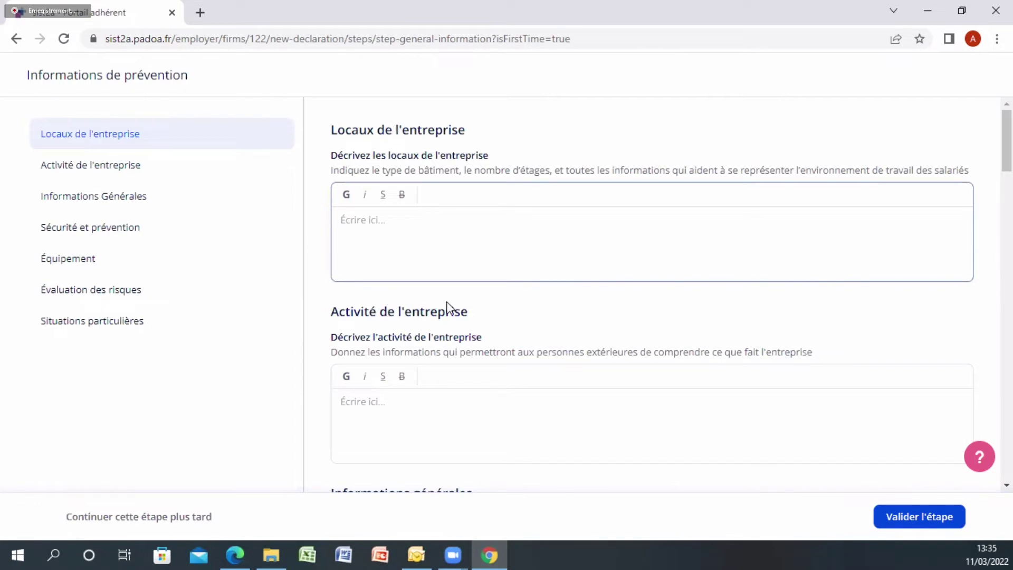
{"action": "left_click", "coordinate": [392, 434]}
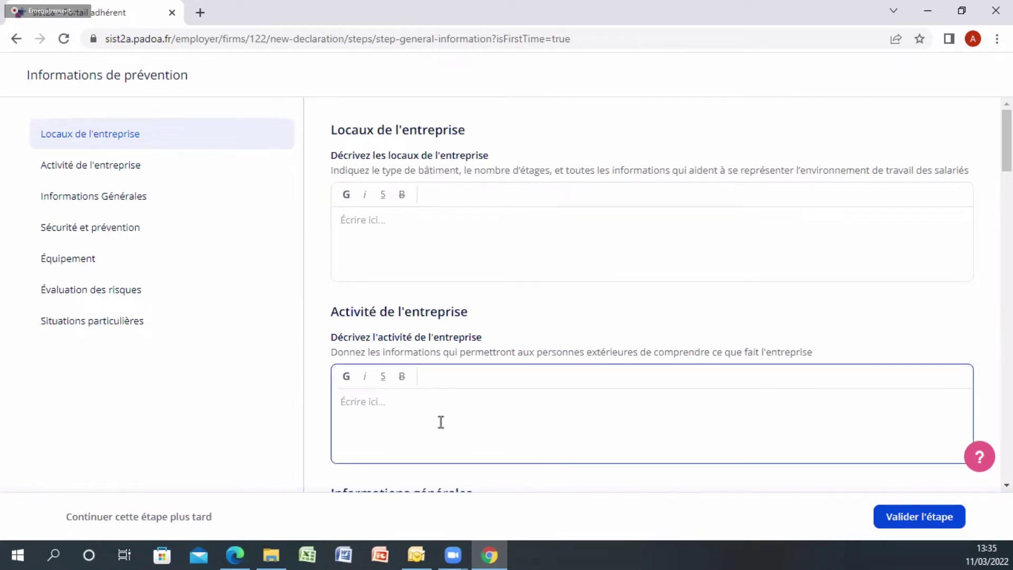
{"action": "scroll", "coordinate": [449, 425], "scroll_direction": "down", "scroll_amount": 3}
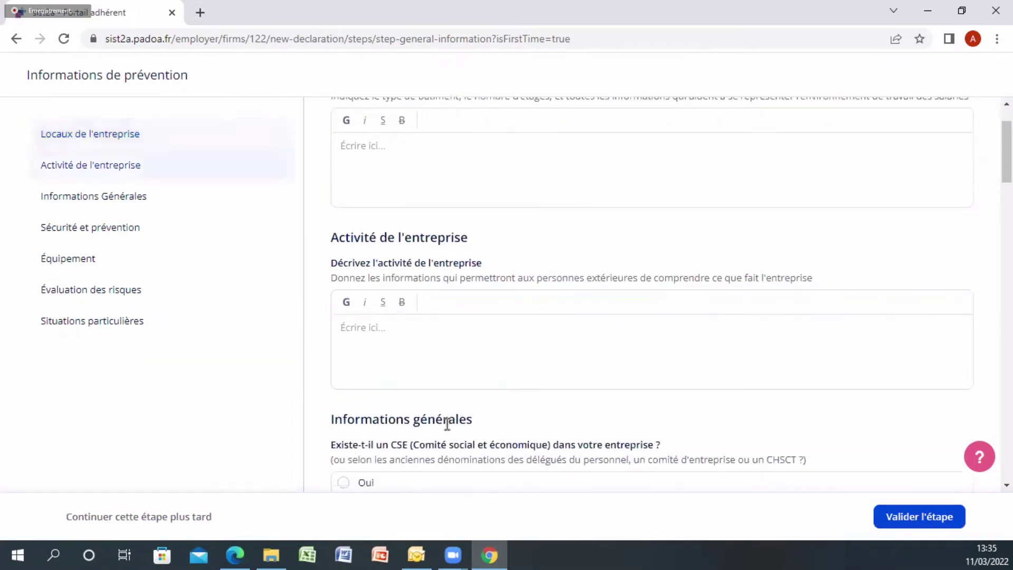
{"action": "scroll", "coordinate": [420, 385], "scroll_direction": "down", "scroll_amount": 1}
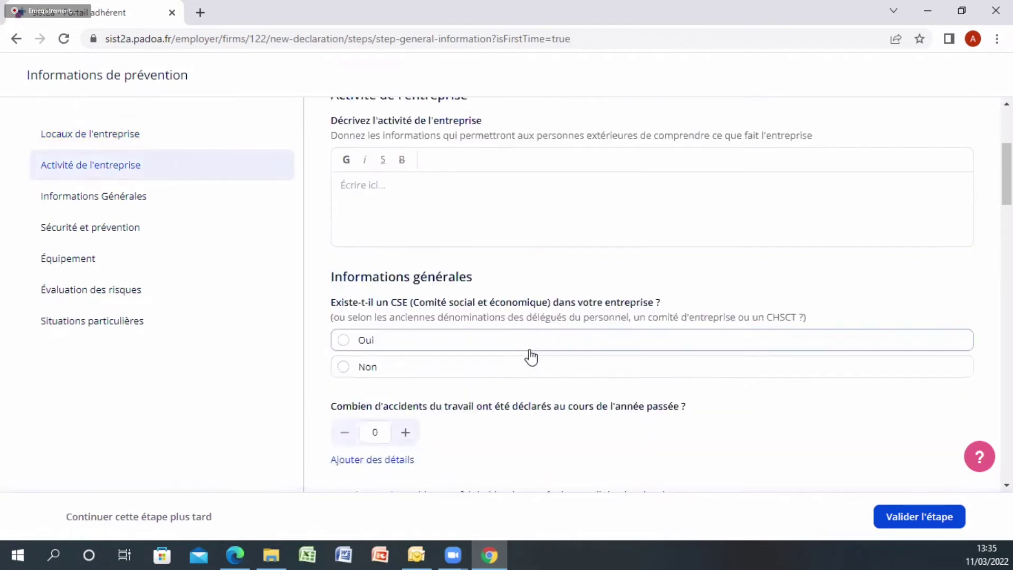
{"action": "scroll", "coordinate": [397, 371], "scroll_direction": "down", "scroll_amount": 1}
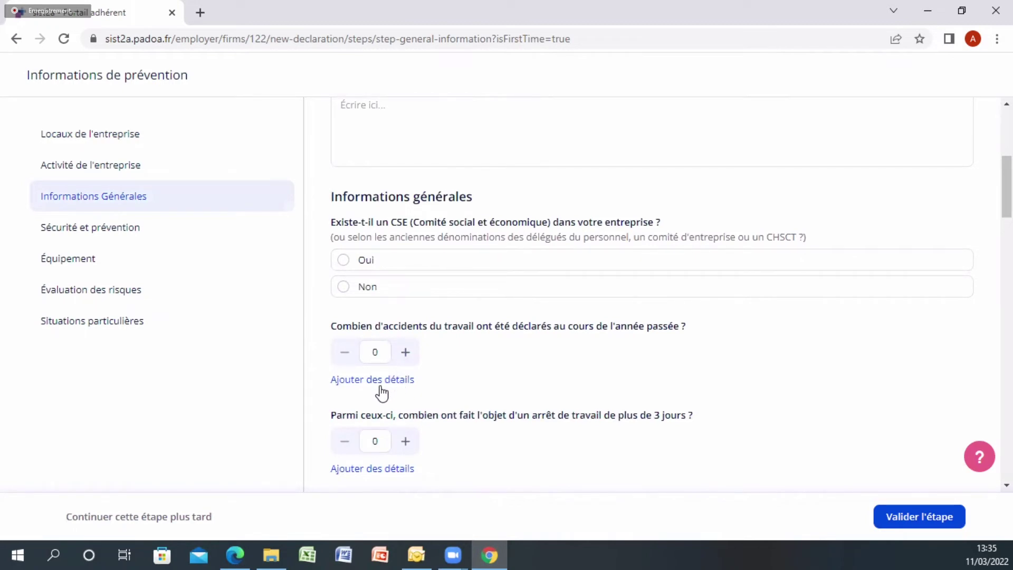
{"action": "scroll", "coordinate": [382, 394], "scroll_direction": "down", "scroll_amount": 4}
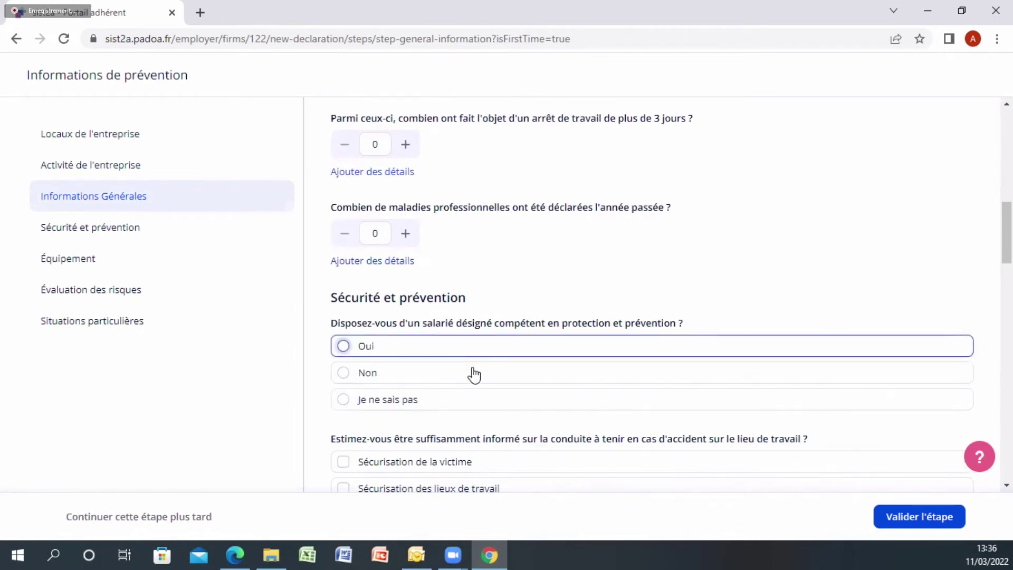
{"action": "scroll", "coordinate": [527, 404], "scroll_direction": "down", "scroll_amount": 1}
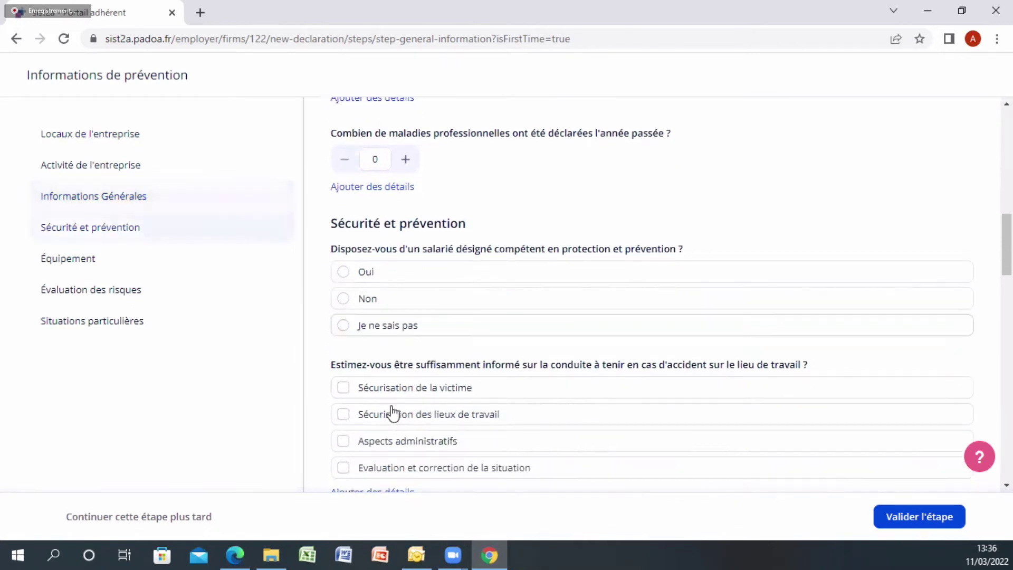
{"action": "scroll", "coordinate": [401, 387], "scroll_direction": "down", "scroll_amount": 2}
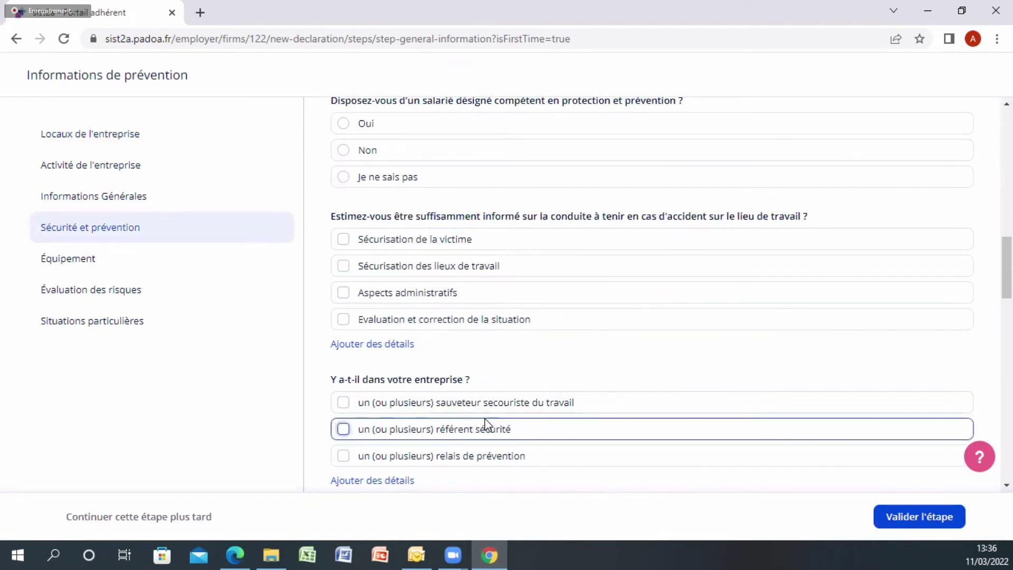
{"action": "scroll", "coordinate": [453, 417], "scroll_direction": "down", "scroll_amount": 2}
{"action": "scroll", "coordinate": [452, 416], "scroll_direction": "down", "scroll_amount": 2}
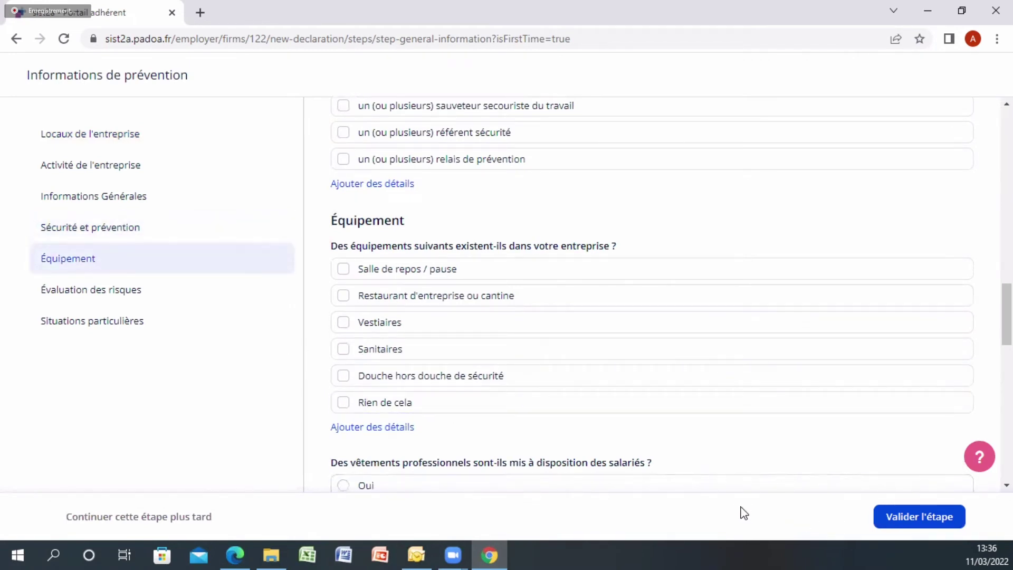
{"action": "left_click", "coordinate": [899, 527]}
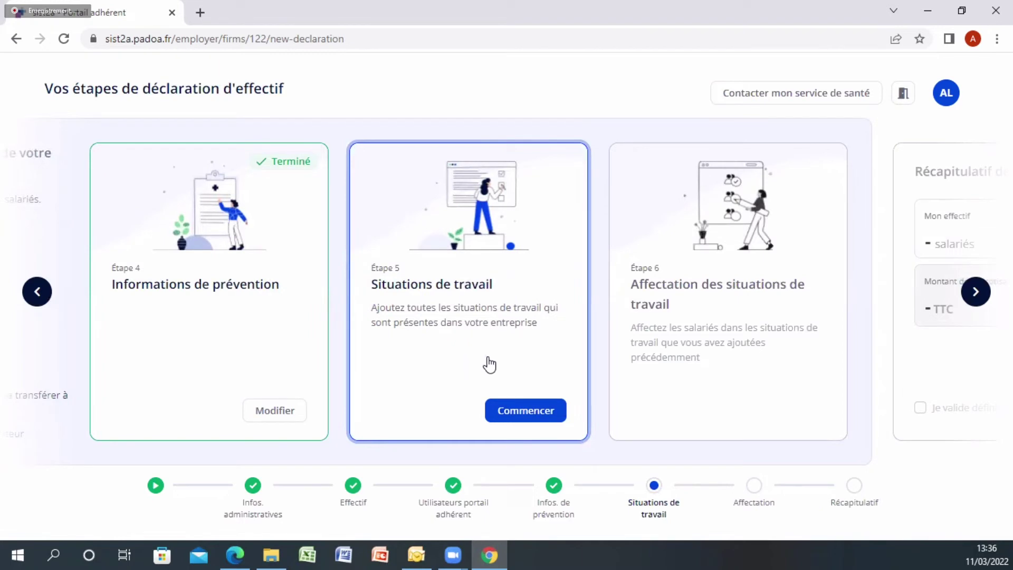
Start Situations de travail and answer Non to Situation individuelle particulière, removing its employee
{"action": "left_click", "coordinate": [534, 415]}
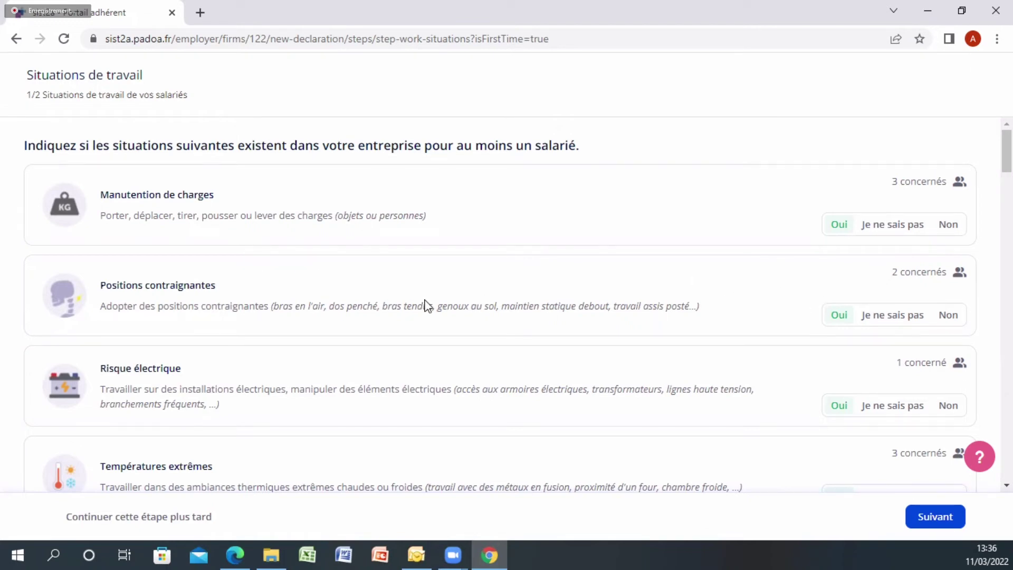
{"action": "scroll", "coordinate": [905, 367], "scroll_direction": "down", "scroll_amount": 7}
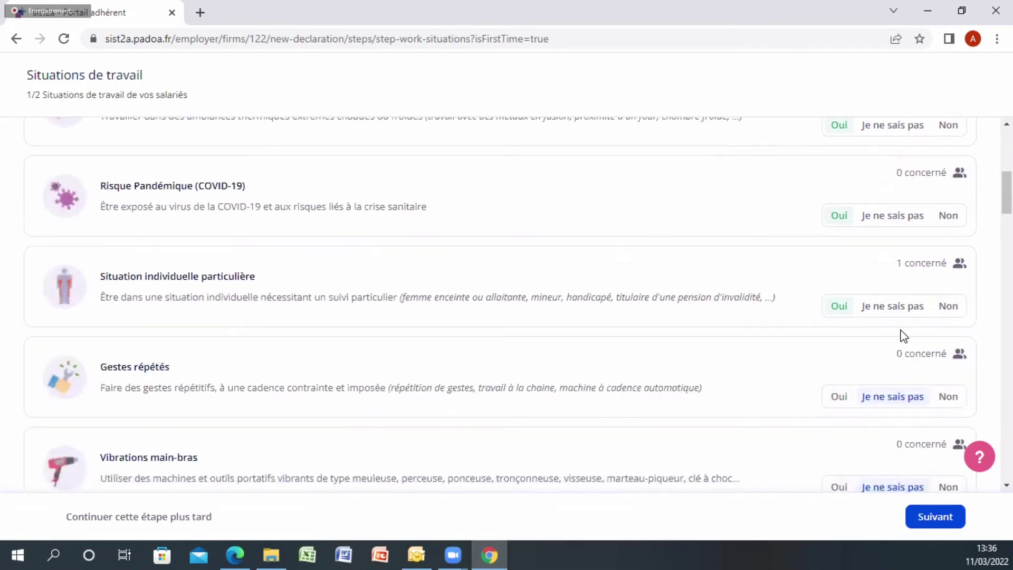
{"action": "left_click", "coordinate": [927, 309]}
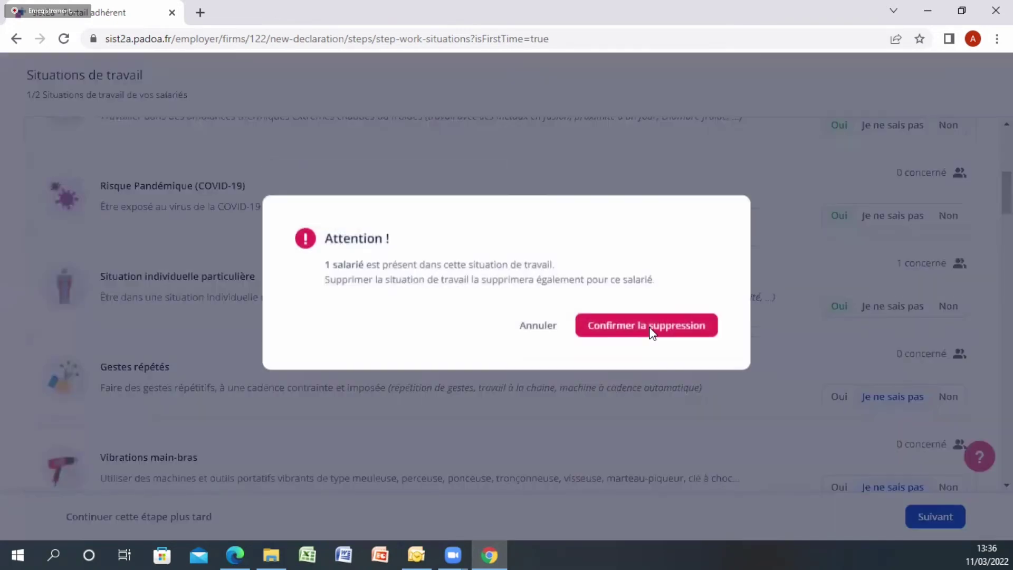
{"action": "left_click", "coordinate": [610, 340]}
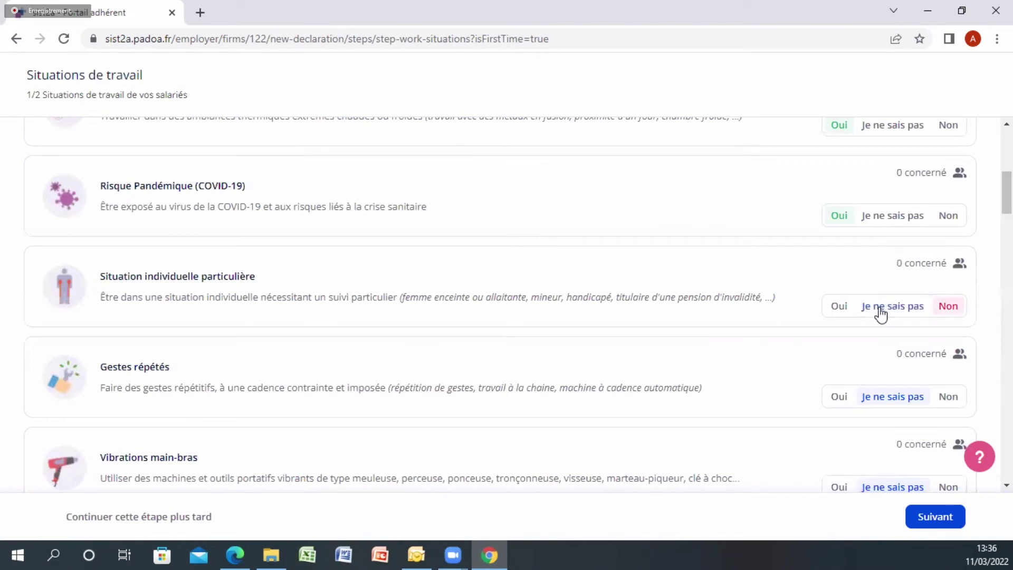
Answer Oui for the Ensevelissement risk and continue to the details step
{"action": "scroll", "coordinate": [882, 322], "scroll_direction": "down", "scroll_amount": 1}
{"action": "scroll", "coordinate": [871, 348], "scroll_direction": "down", "scroll_amount": 4}
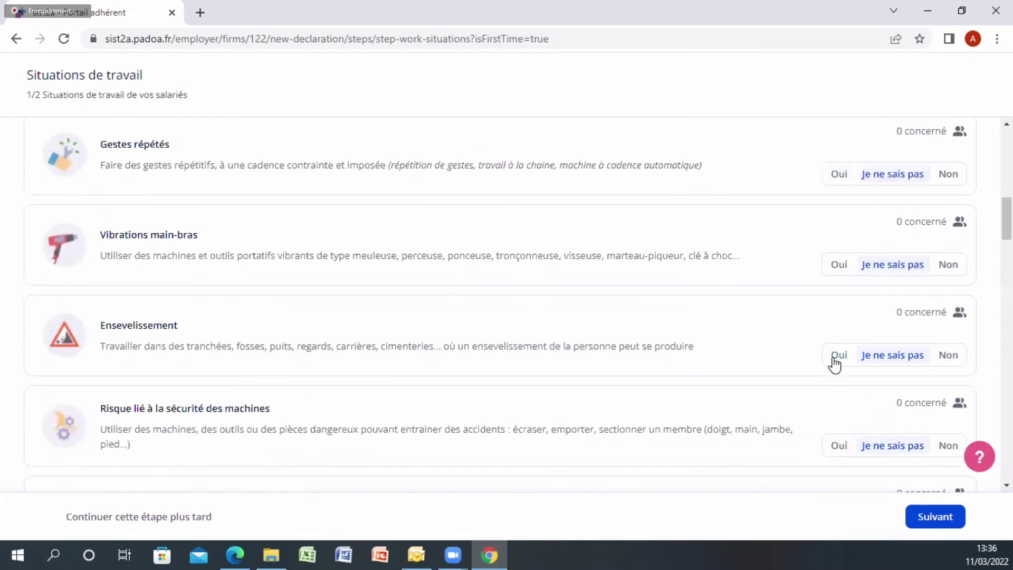
{"action": "left_click", "coordinate": [838, 355]}
{"action": "scroll", "coordinate": [787, 357], "scroll_direction": "down", "scroll_amount": 1}
{"action": "scroll", "coordinate": [813, 391], "scroll_direction": "down", "scroll_amount": 7}
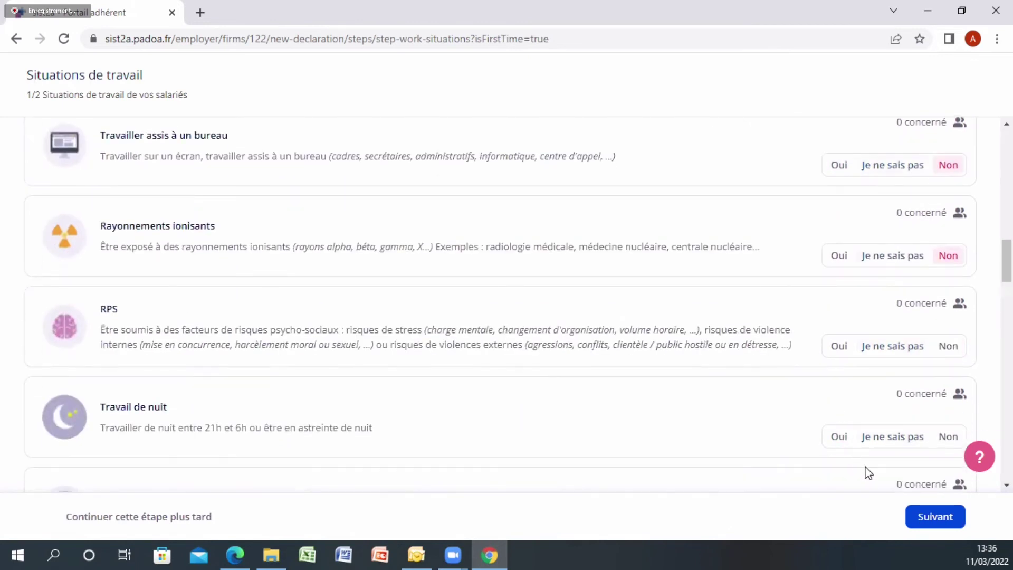
{"action": "scroll", "coordinate": [897, 501], "scroll_direction": "down", "scroll_amount": 3}
{"action": "left_click", "coordinate": [927, 522]}
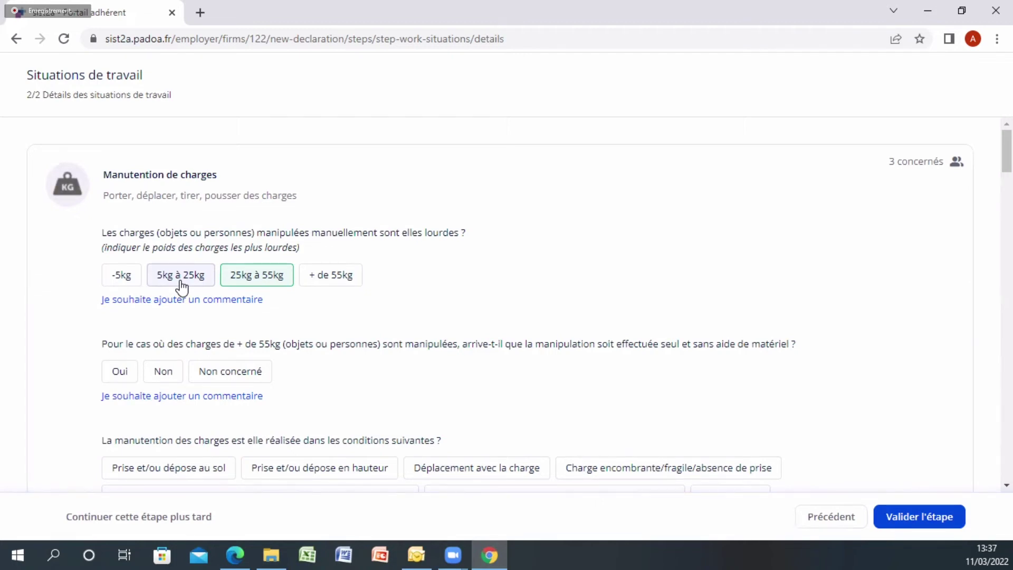
Review the Détails des situations de travail questions and validate the details step 2/2
{"action": "scroll", "coordinate": [182, 288], "scroll_direction": "down", "scroll_amount": 1}
{"action": "scroll", "coordinate": [155, 222], "scroll_direction": "up", "scroll_amount": 1}
{"action": "scroll", "coordinate": [254, 335], "scroll_direction": "down", "scroll_amount": 2}
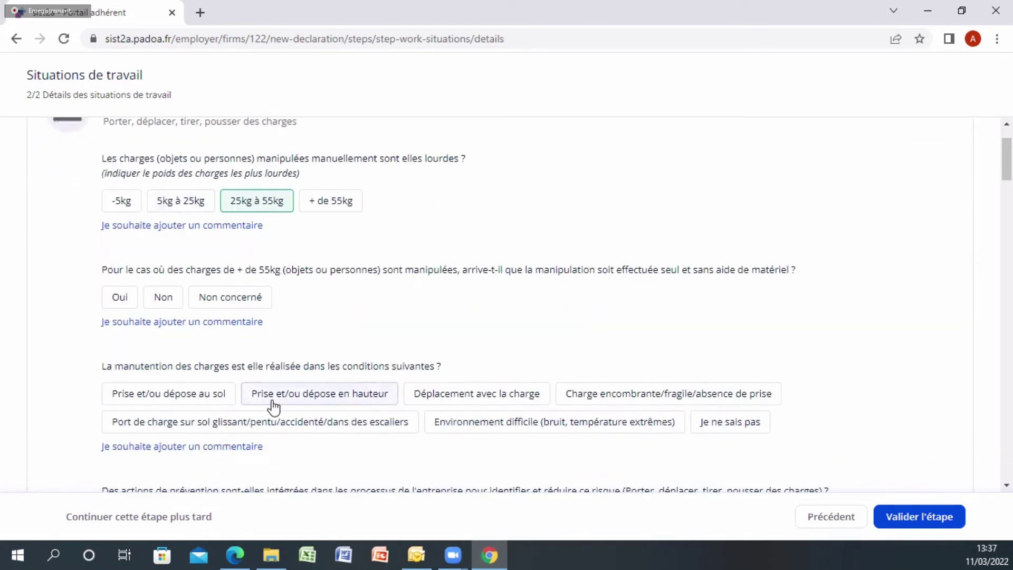
{"action": "scroll", "coordinate": [224, 422], "scroll_direction": "down", "scroll_amount": 2}
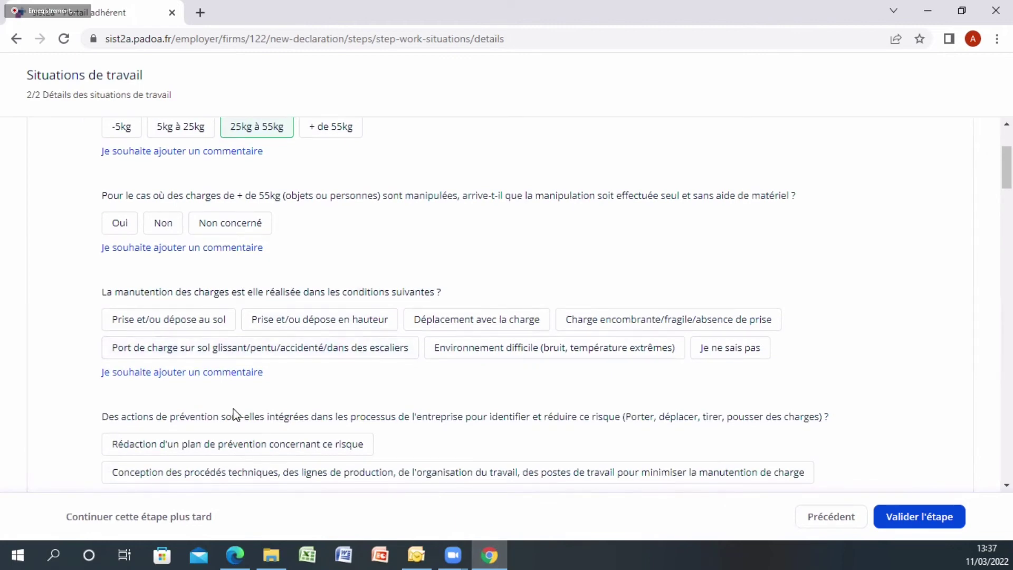
{"action": "scroll", "coordinate": [235, 415], "scroll_direction": "down", "scroll_amount": 1}
{"action": "scroll", "coordinate": [234, 401], "scroll_direction": "down", "scroll_amount": 1}
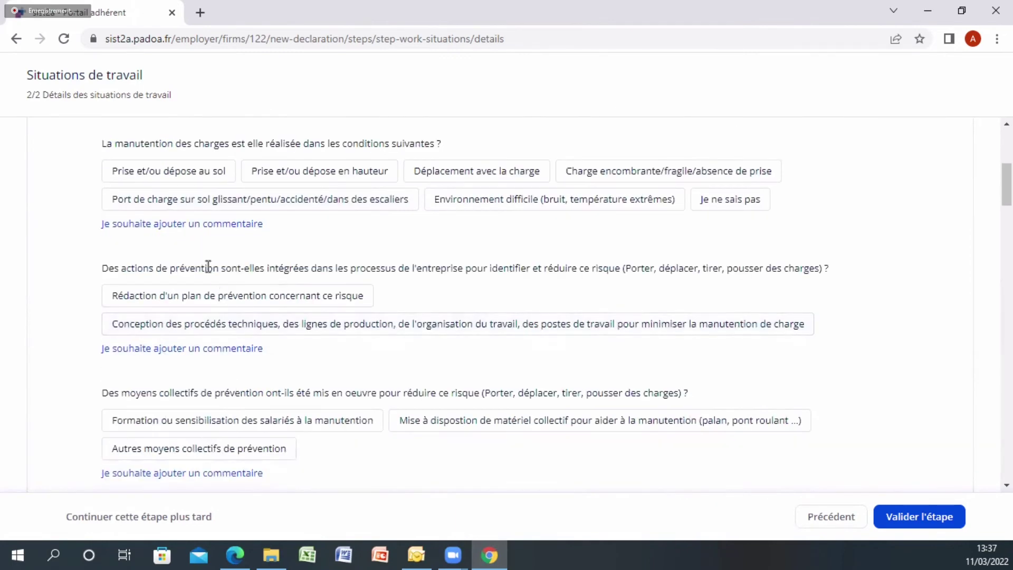
{"action": "scroll", "coordinate": [208, 274], "scroll_direction": "down", "scroll_amount": 1}
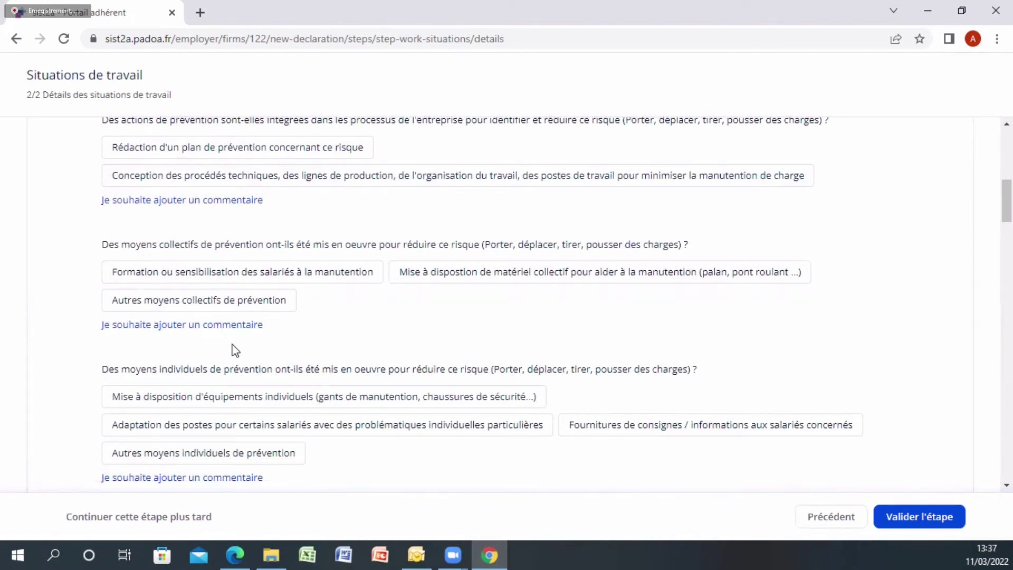
{"action": "scroll", "coordinate": [235, 351], "scroll_direction": "down", "scroll_amount": 3}
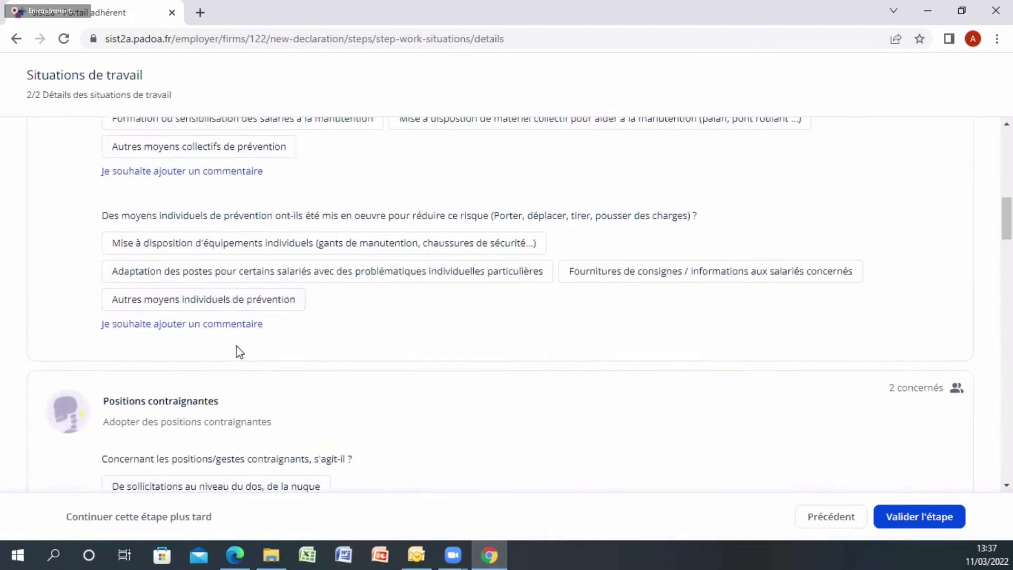
{"action": "scroll", "coordinate": [239, 352], "scroll_direction": "down", "scroll_amount": 1}
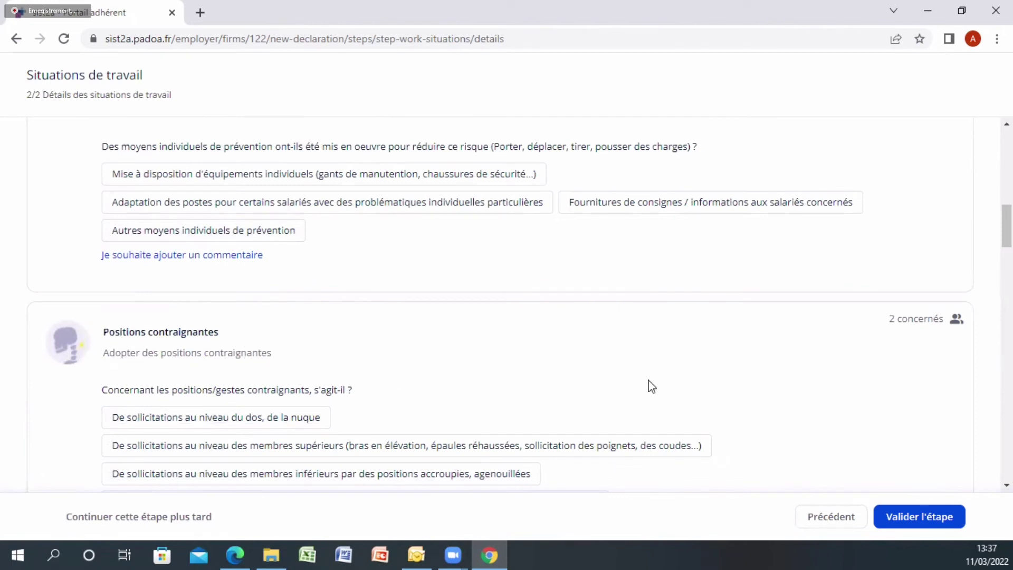
{"action": "left_click", "coordinate": [938, 526]}
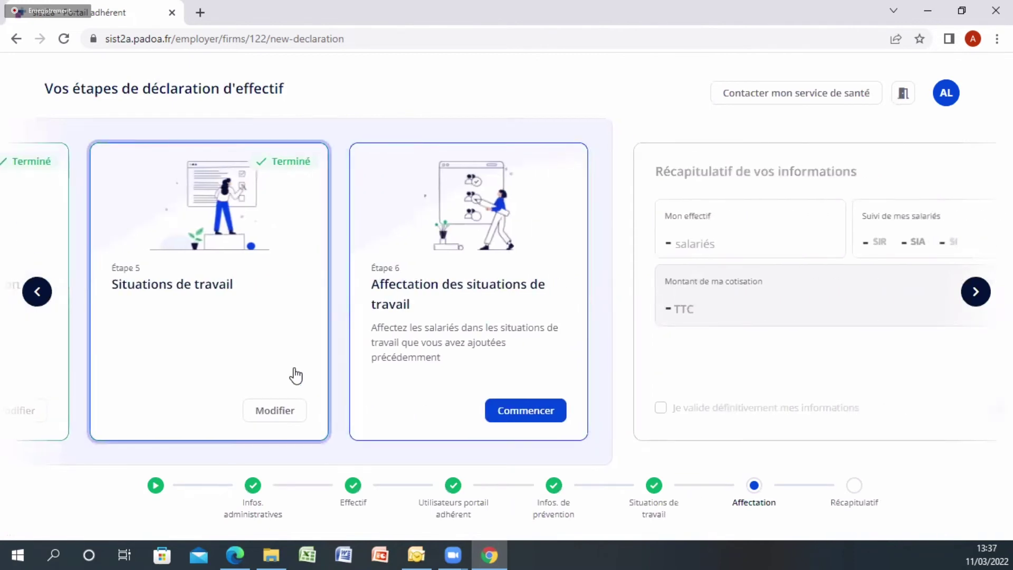
Begin Étape 6 and assign the first employee to electrical handling without habilitation (01)
{"action": "left_click", "coordinate": [523, 417]}
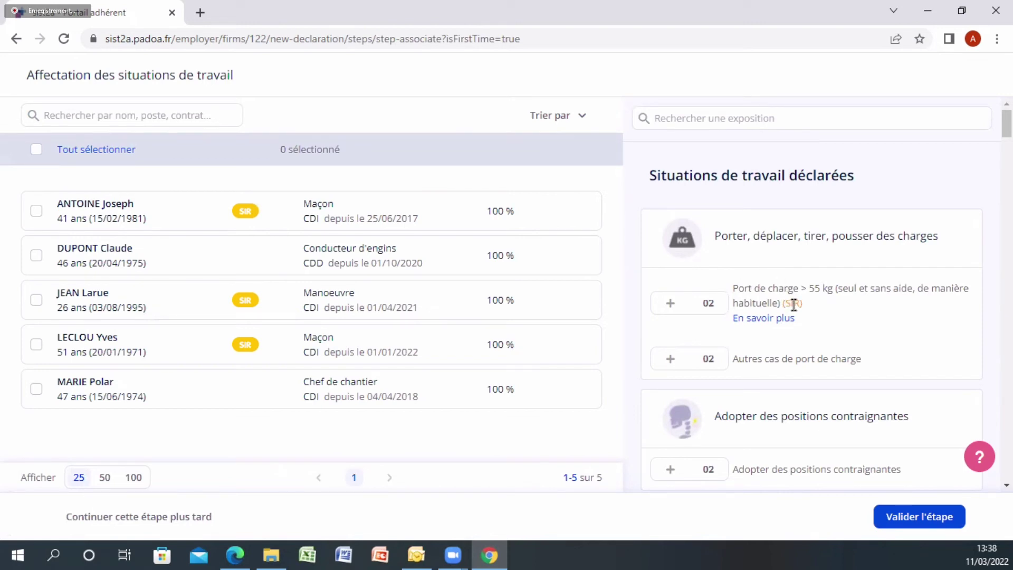
{"action": "scroll", "coordinate": [709, 368], "scroll_direction": "down", "scroll_amount": 3}
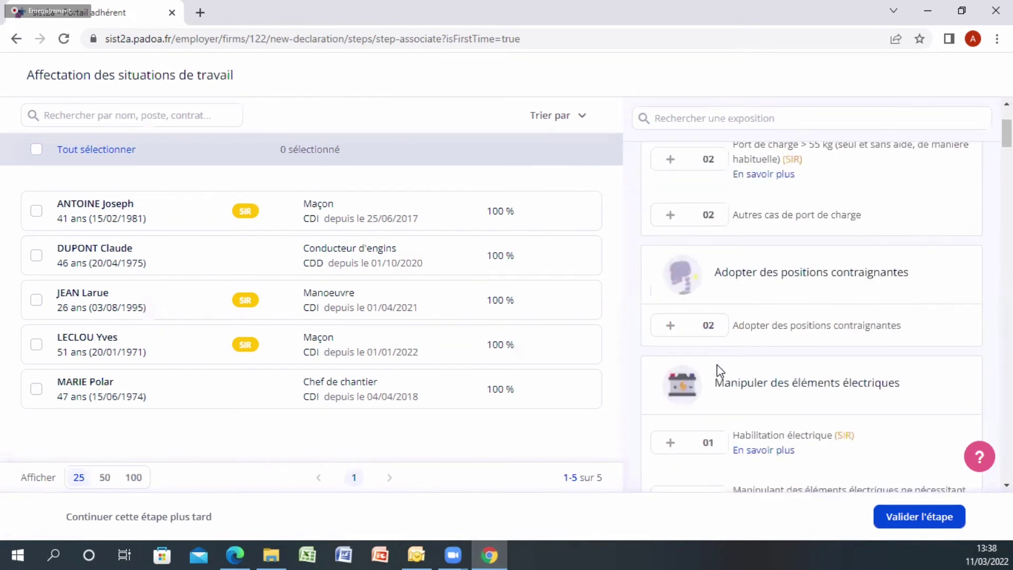
{"action": "scroll", "coordinate": [769, 369], "scroll_direction": "up", "scroll_amount": 3}
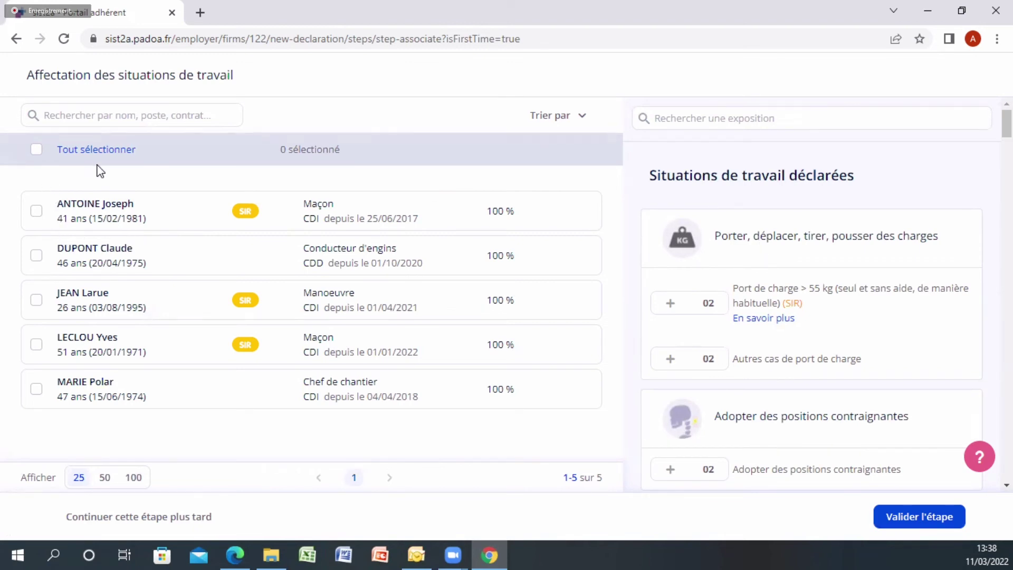
{"action": "left_click", "coordinate": [37, 211]}
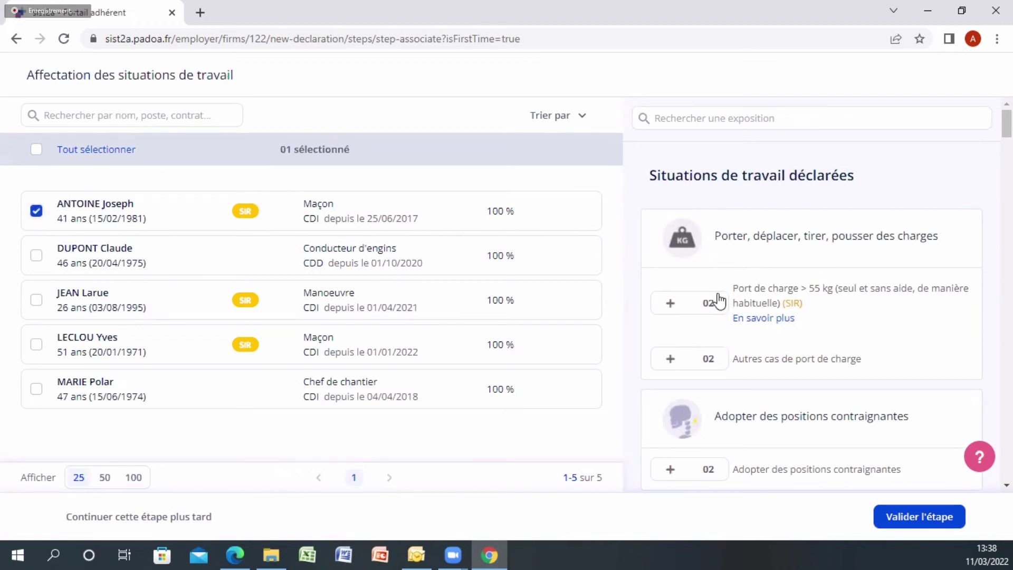
{"action": "scroll", "coordinate": [752, 359], "scroll_direction": "down", "scroll_amount": 4}
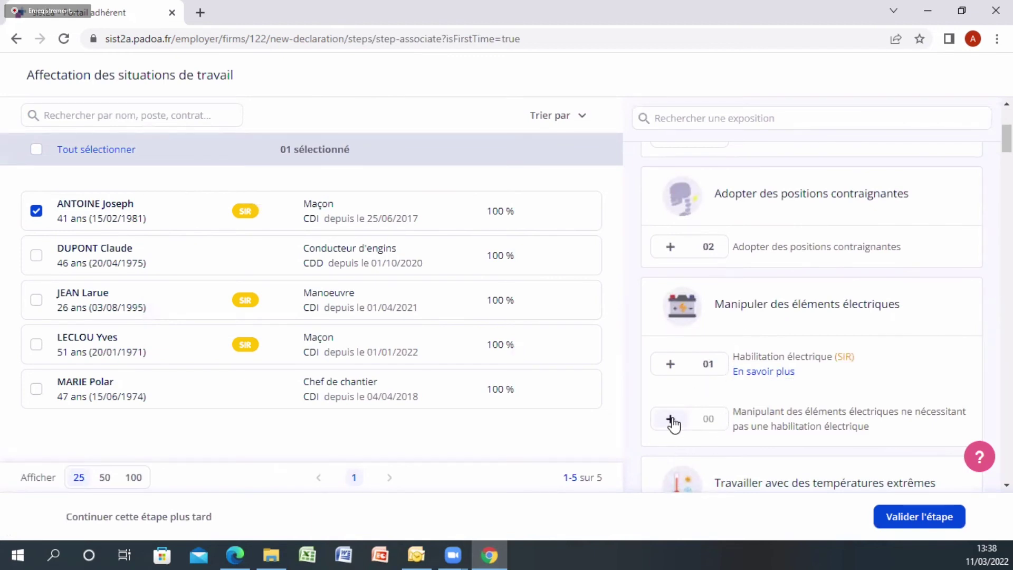
{"action": "left_click", "coordinate": [671, 420]}
{"action": "left_click", "coordinate": [81, 117]}
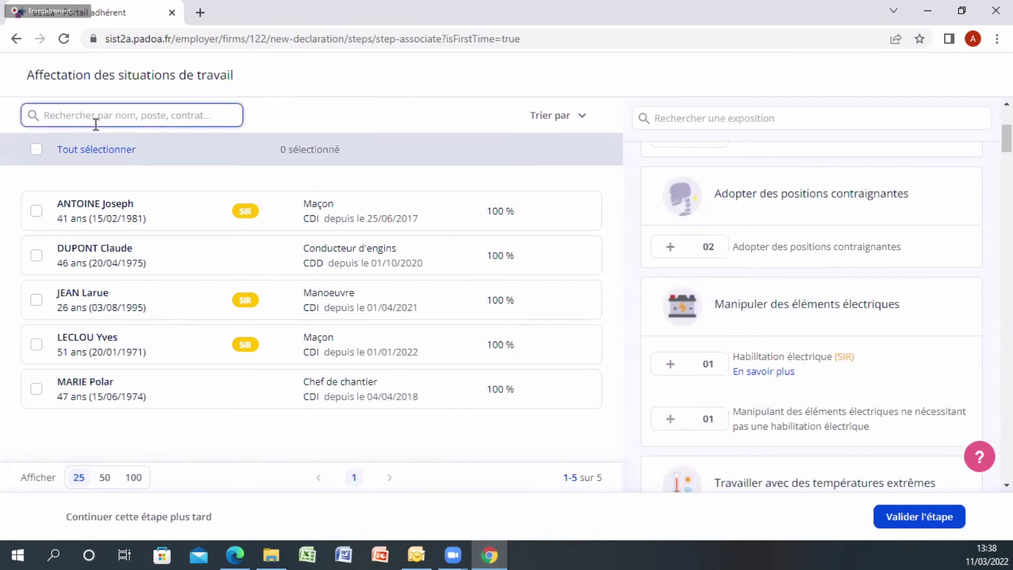
Filter employees by 'maçon', assign both masons to trench and excavation work, and view its list
{"action": "type", "text": "maçon"}
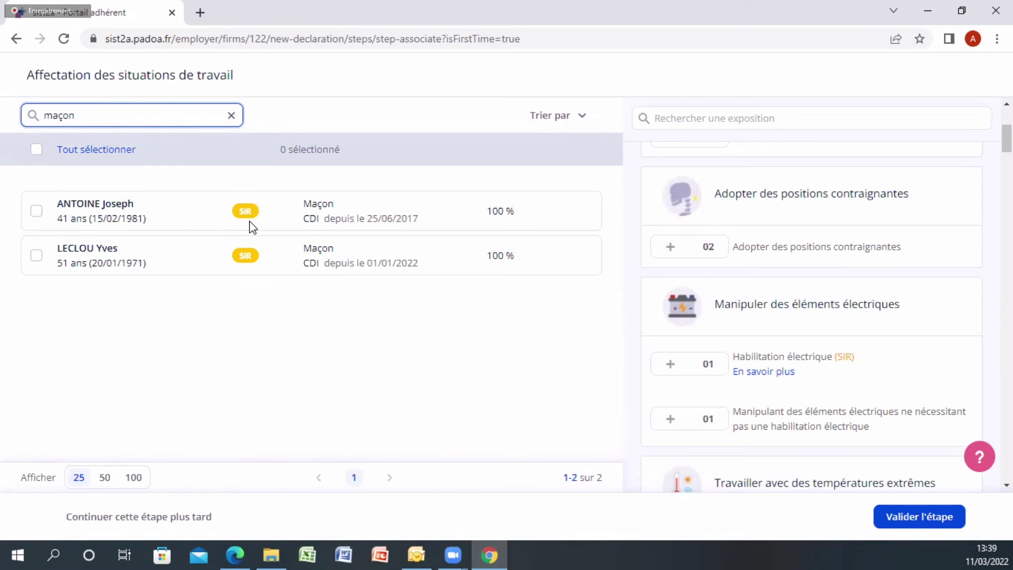
{"action": "left_click", "coordinate": [50, 155]}
{"action": "scroll", "coordinate": [817, 359], "scroll_direction": "down", "scroll_amount": 4}
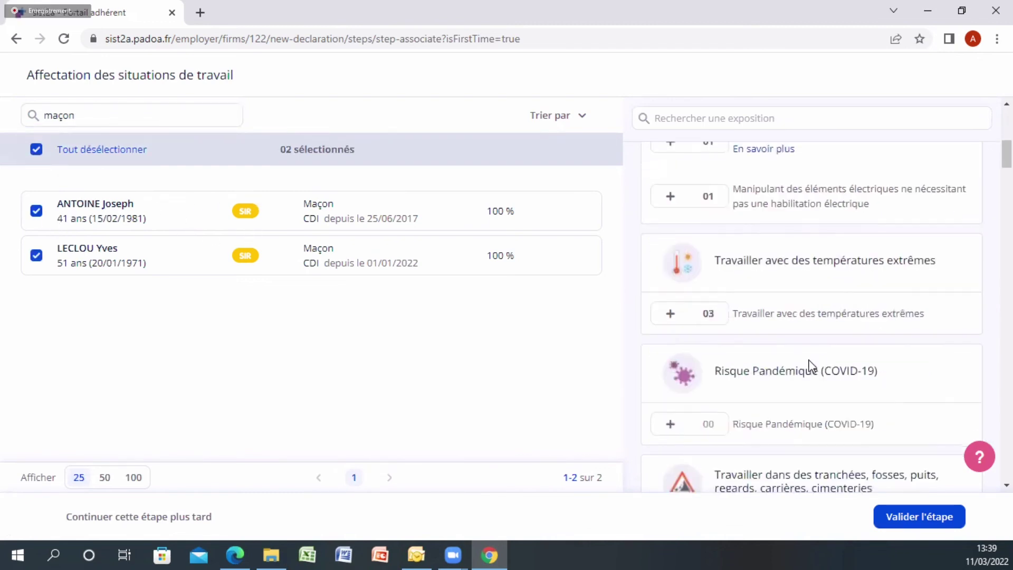
{"action": "scroll", "coordinate": [724, 392], "scroll_direction": "down", "scroll_amount": 3}
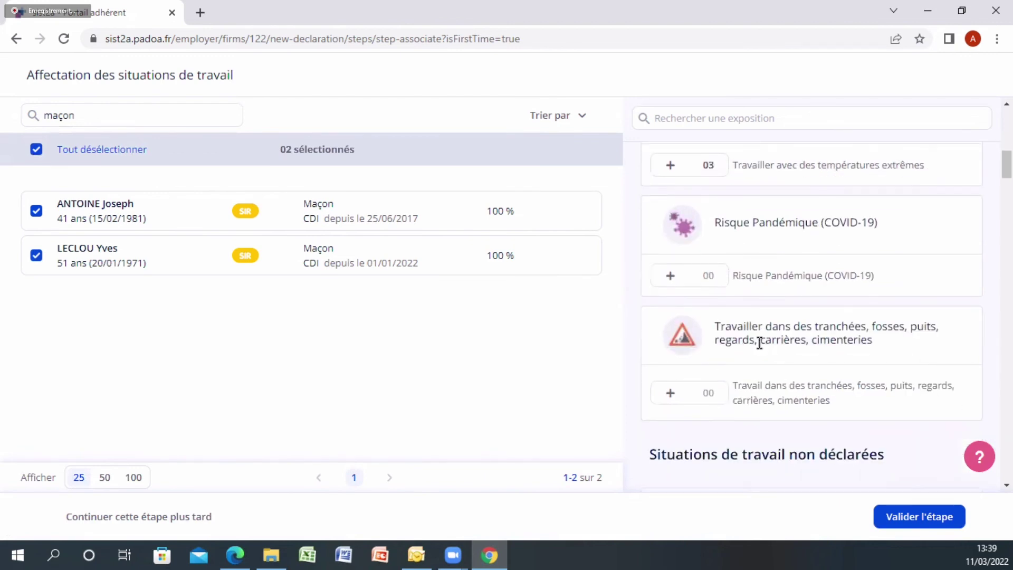
{"action": "left_click", "coordinate": [666, 392]}
{"action": "left_click", "coordinate": [708, 394]}
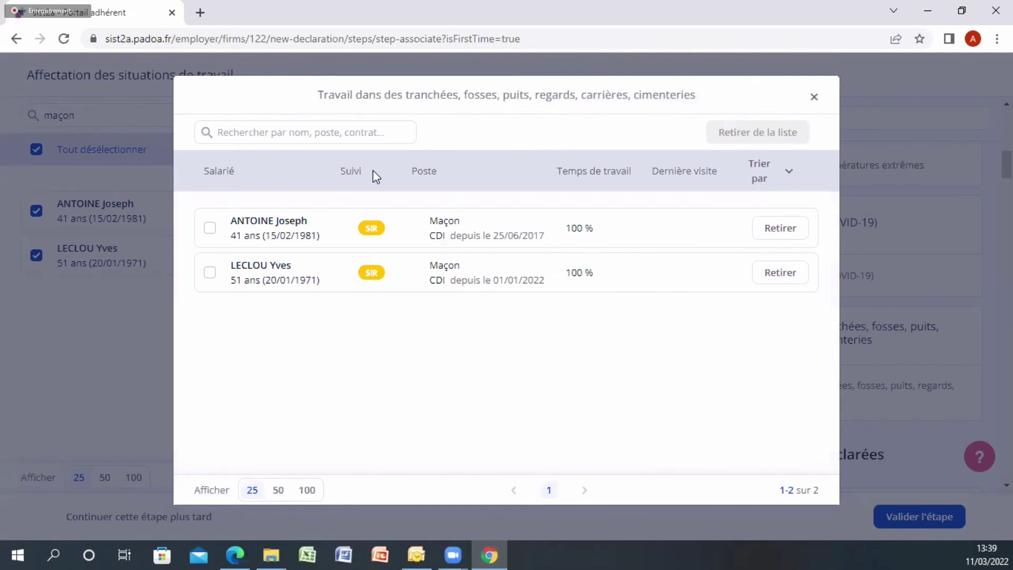
Remove the first mason from trench work, clear the selection and search, and validate the assignment step
{"action": "left_click", "coordinate": [774, 232]}
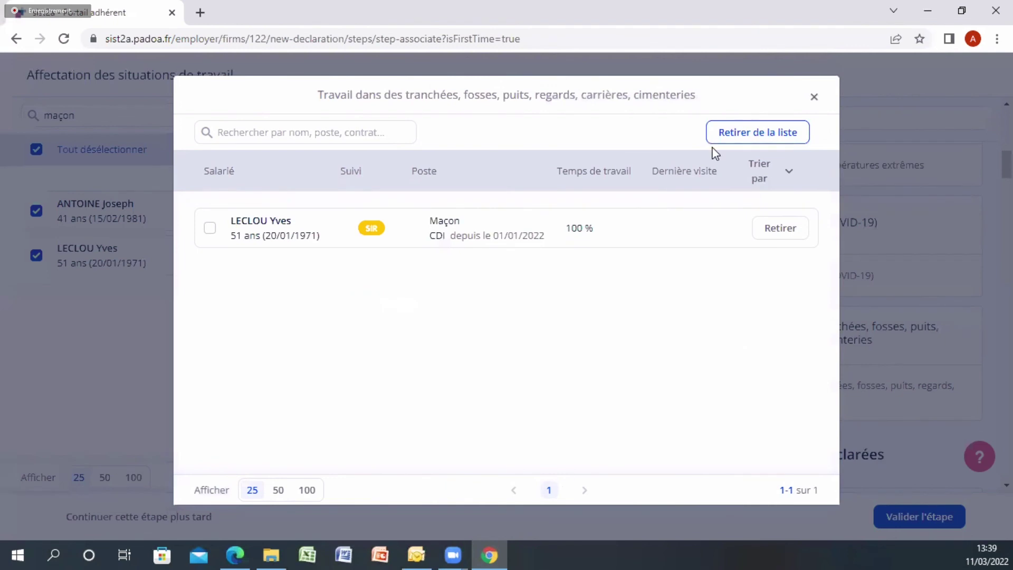
{"action": "left_click", "coordinate": [815, 98]}
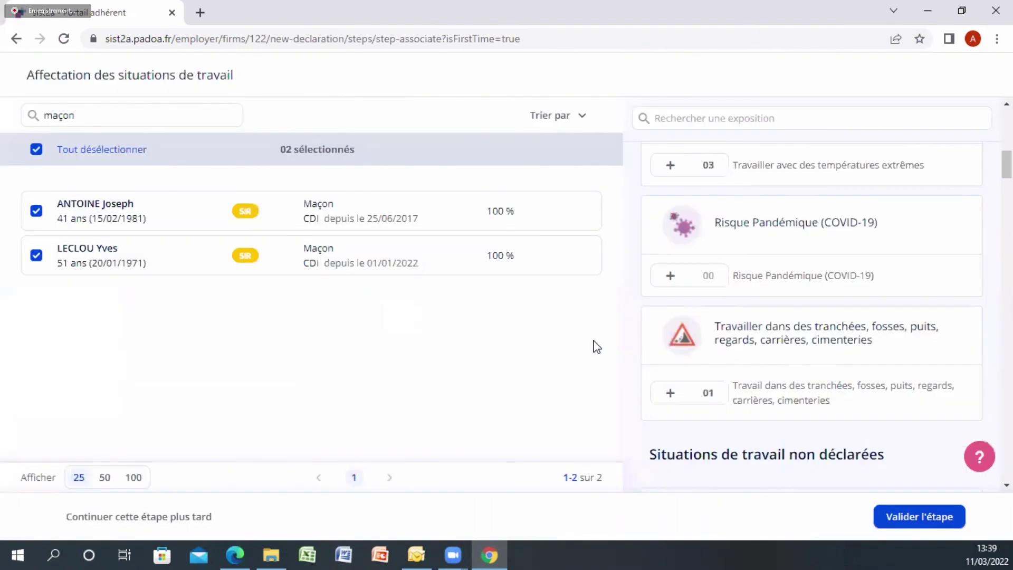
{"action": "left_click", "coordinate": [36, 150]}
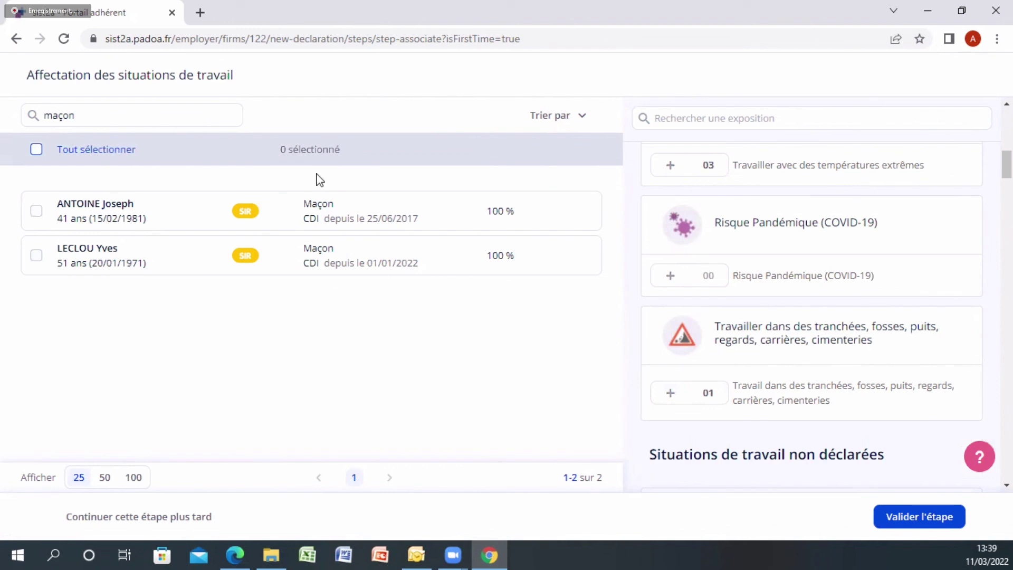
{"action": "left_click", "coordinate": [242, 116]}
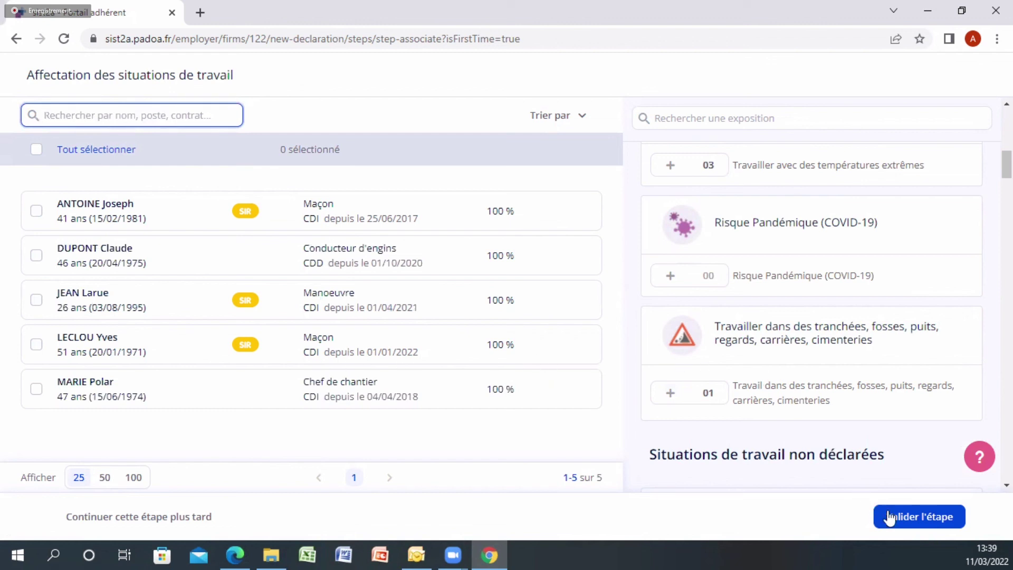
{"action": "left_click", "coordinate": [917, 517]}
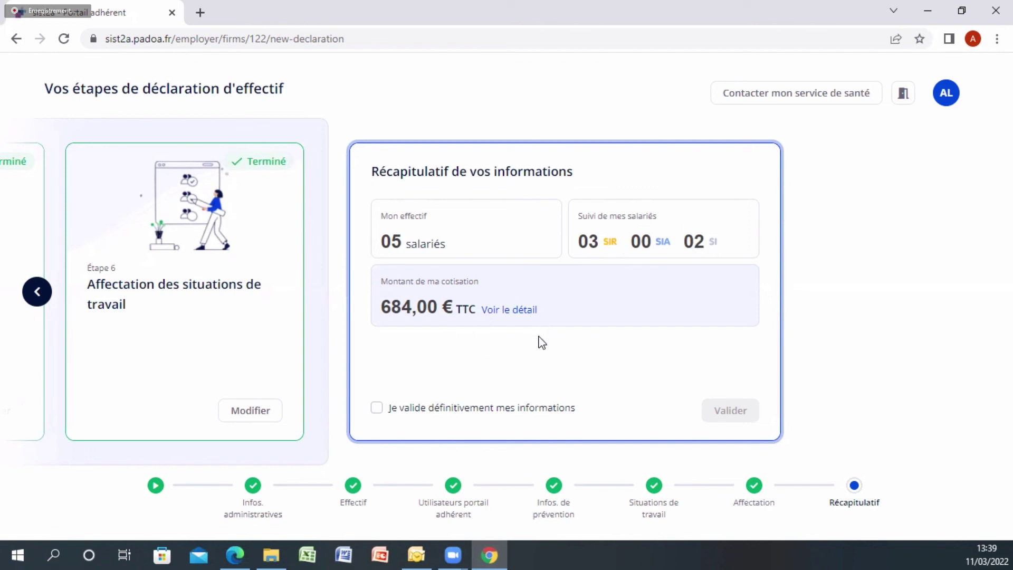
Definitively validate the recap (05 salariés, 684,00 € TTC) and proceed to payment
{"action": "left_click", "coordinate": [421, 411]}
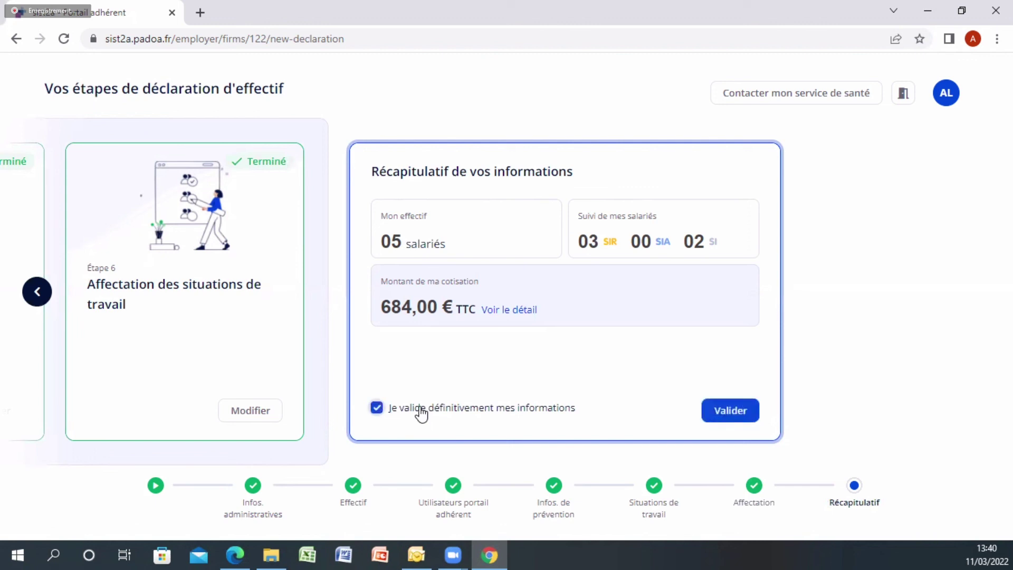
{"action": "left_click", "coordinate": [726, 414]}
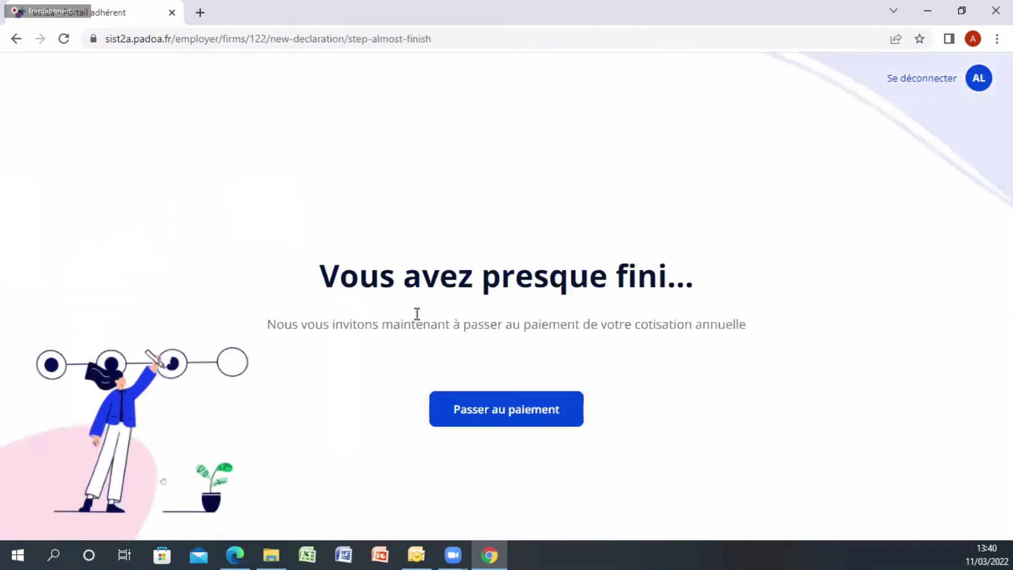
{"action": "left_click", "coordinate": [502, 411]}
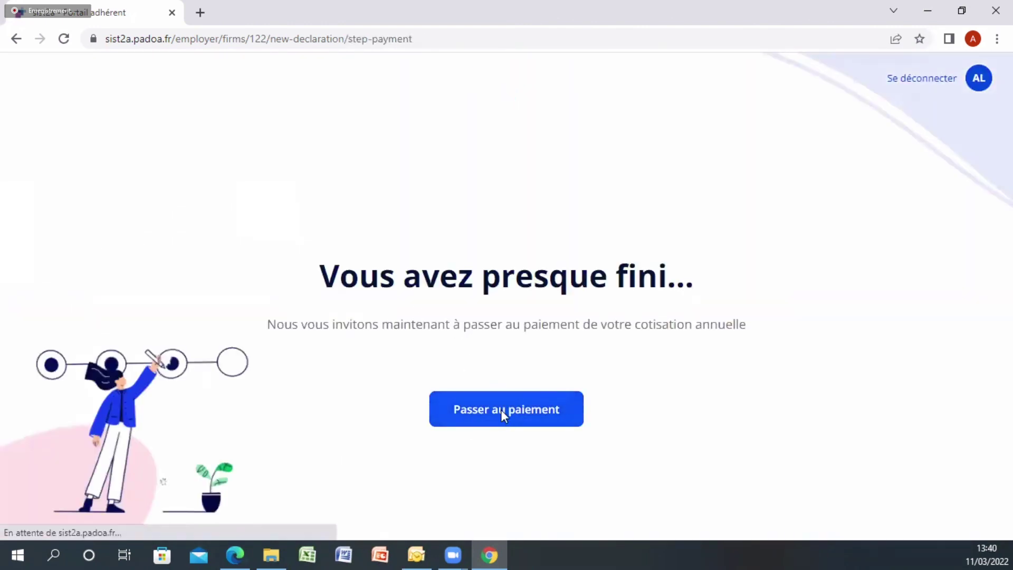